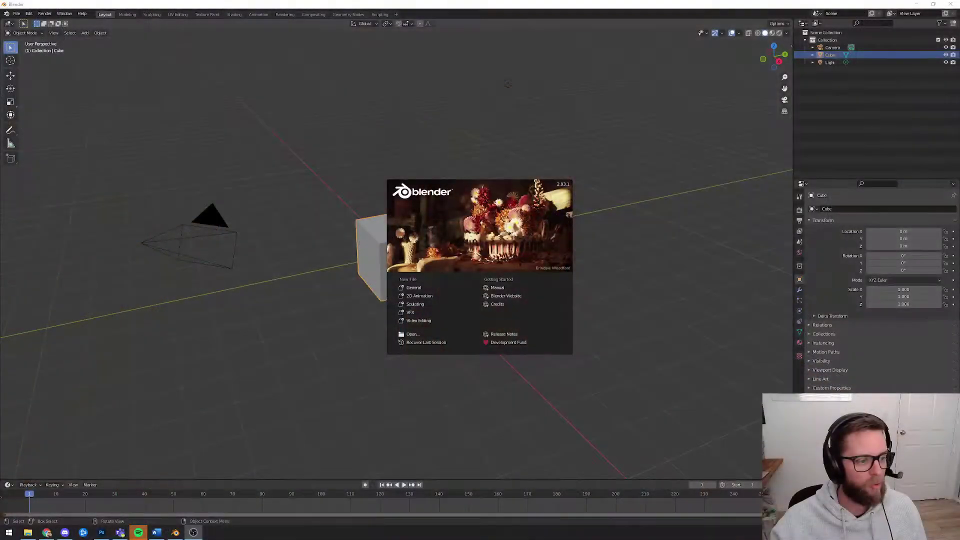
- Close the splash screen, delete the default cube and camera, and select the light
click(356, 147)
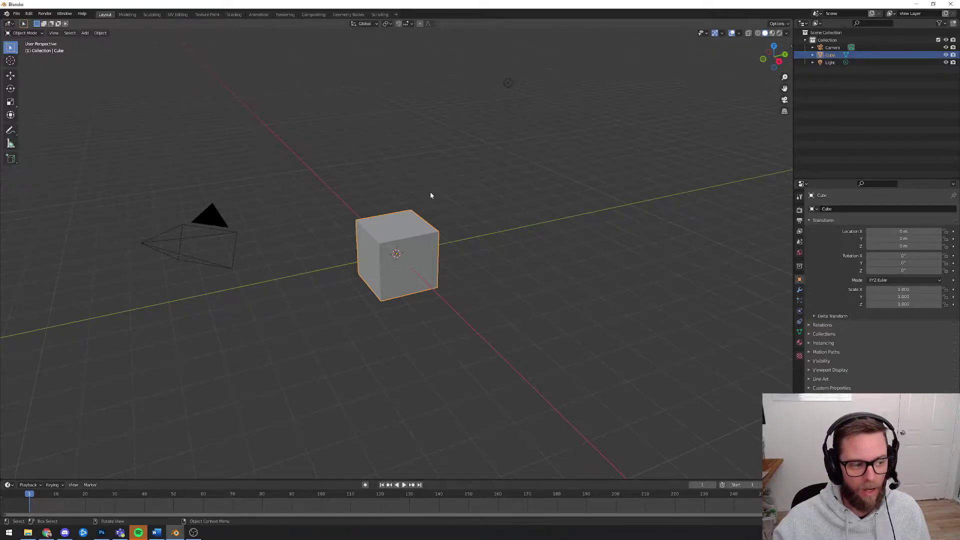
key(x)
click(400, 193)
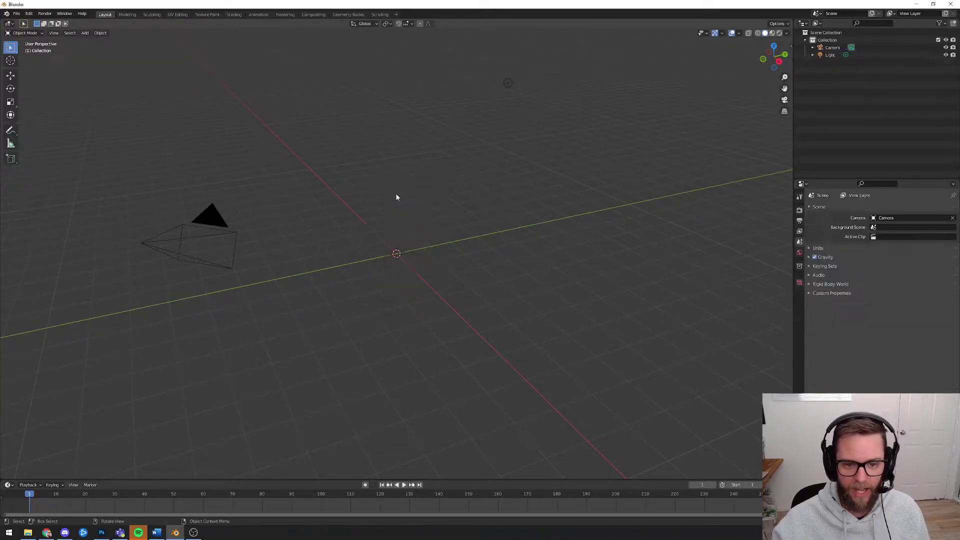
click(210, 227)
key(x)
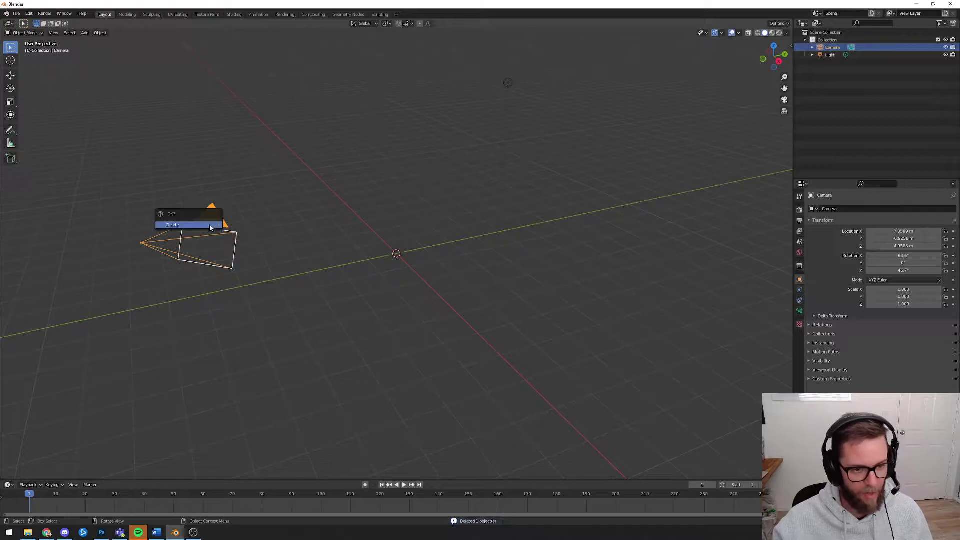
click(176, 228)
click(508, 84)
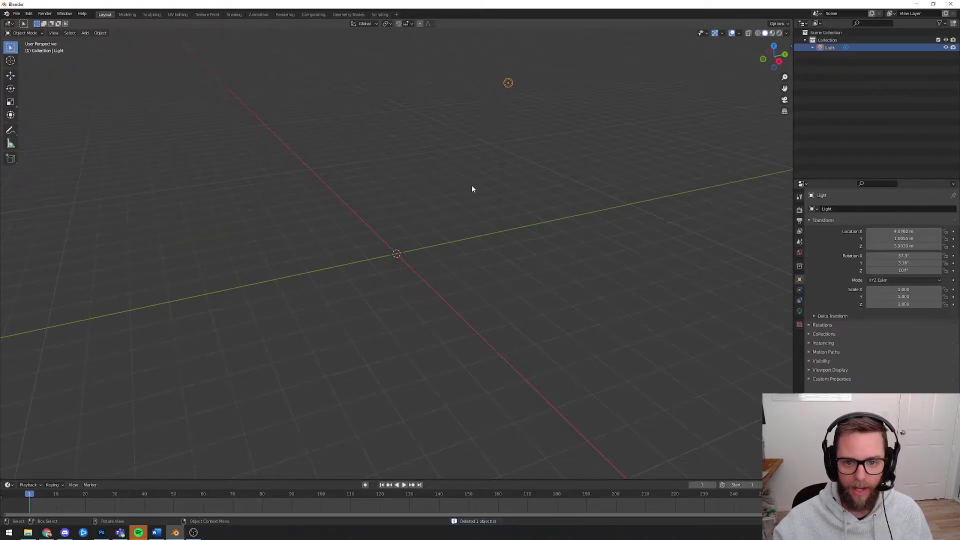
- Delete the light, then add a Mesh > Cylinder at the world origin
key(x)
click(435, 186)
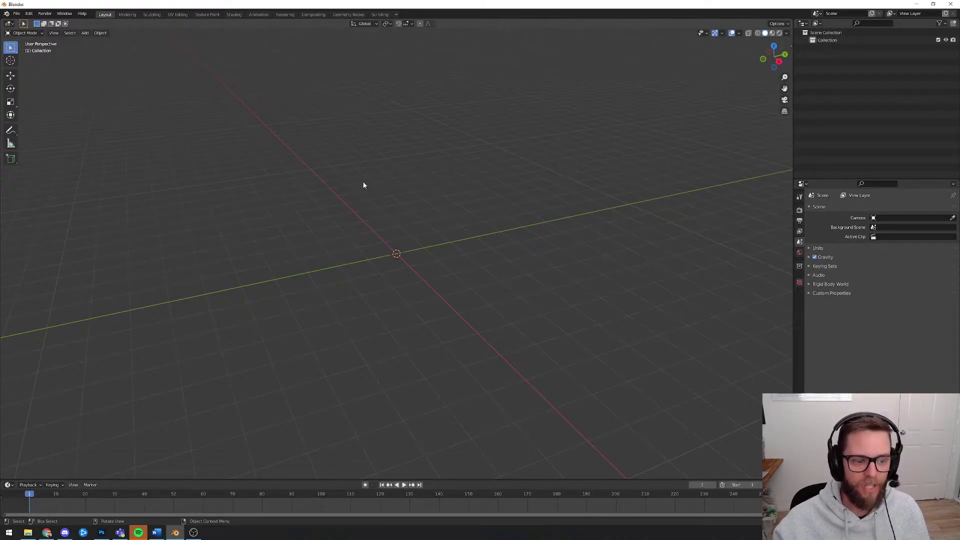
click(85, 33)
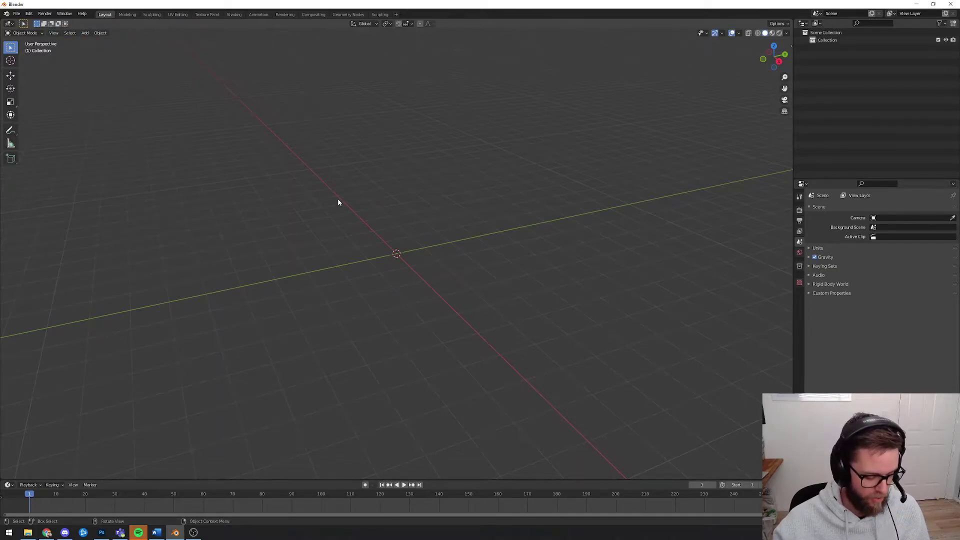
key(shift+a)
key(Escape)
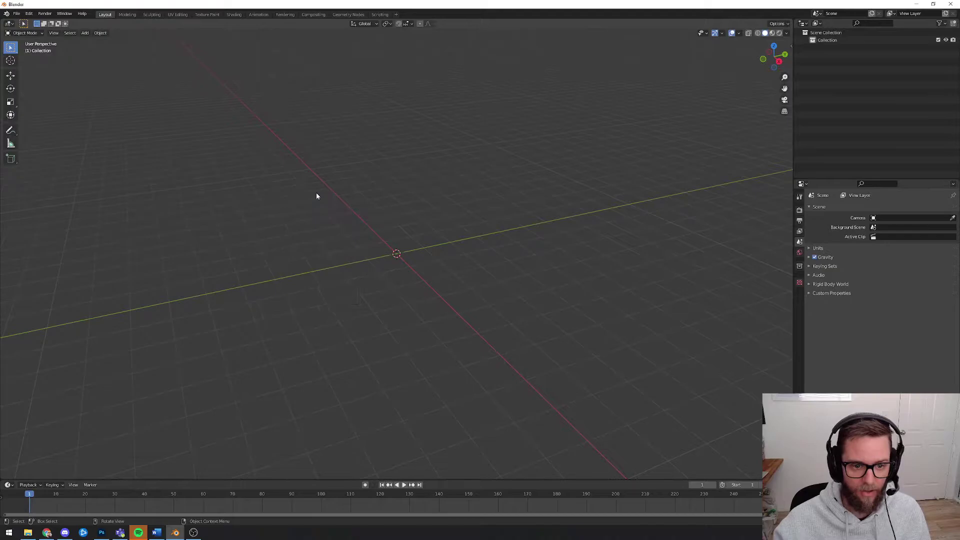
key(shift+a)
mouse_move(316, 195)
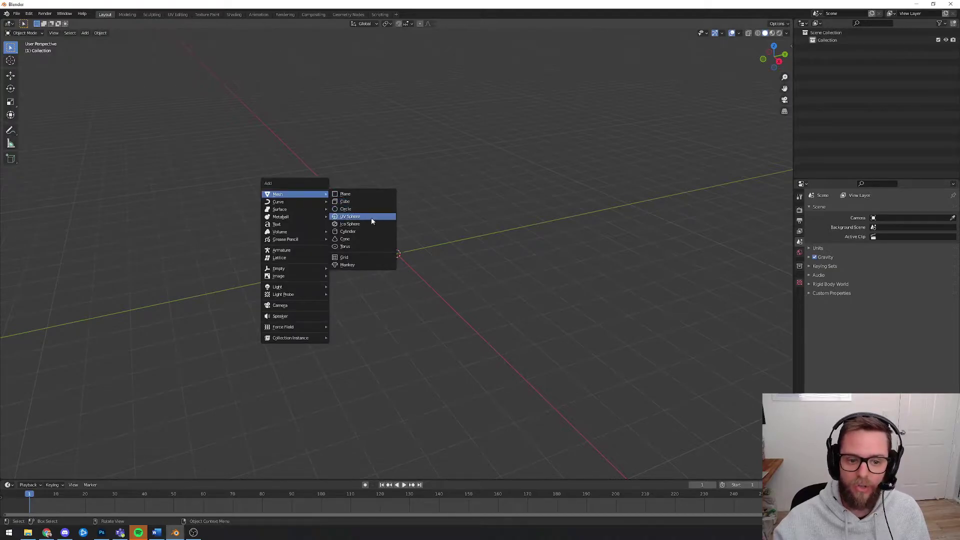
click(370, 231)
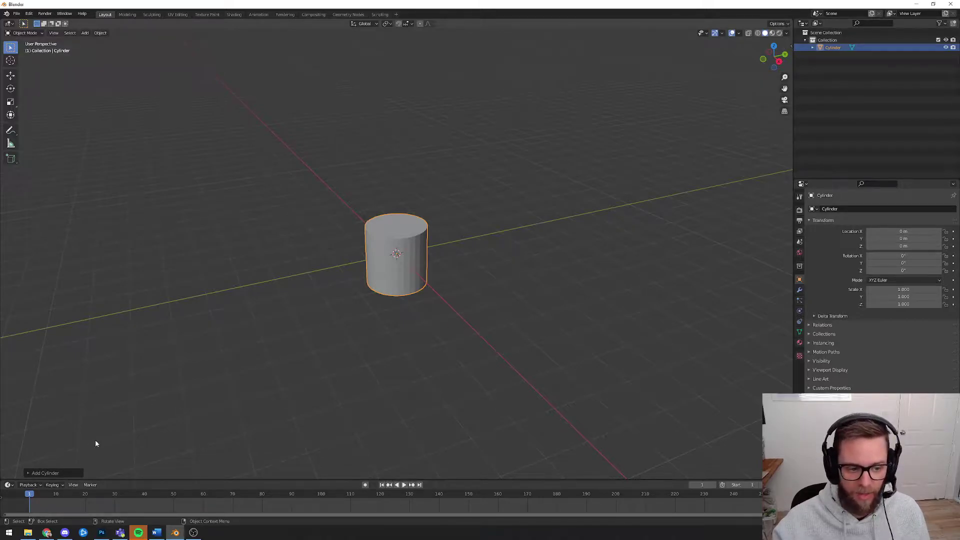
- In the Add Cylinder panel, try several Vertices counts and settle on 10 sides
click(28, 473)
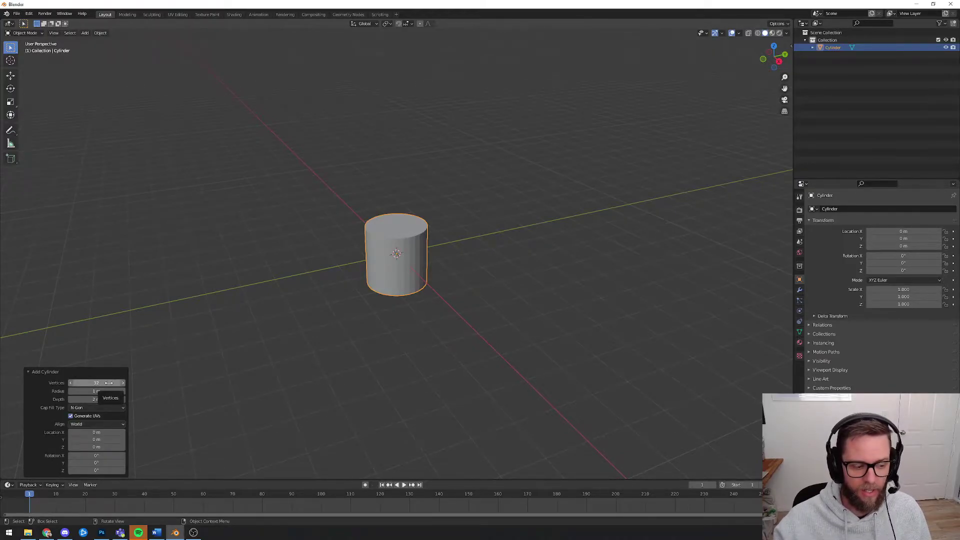
drag(109, 383, 132, 381)
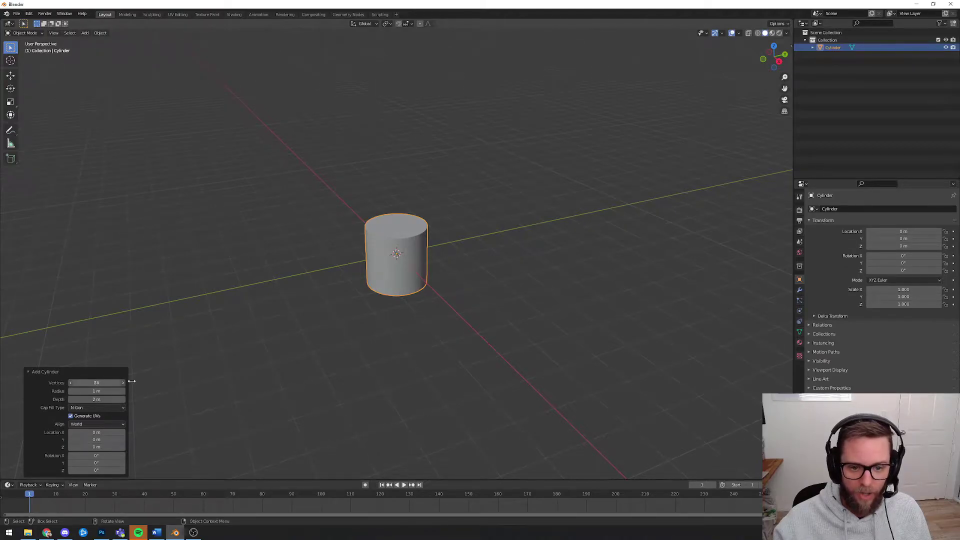
scroll(418, 250, up, 8)
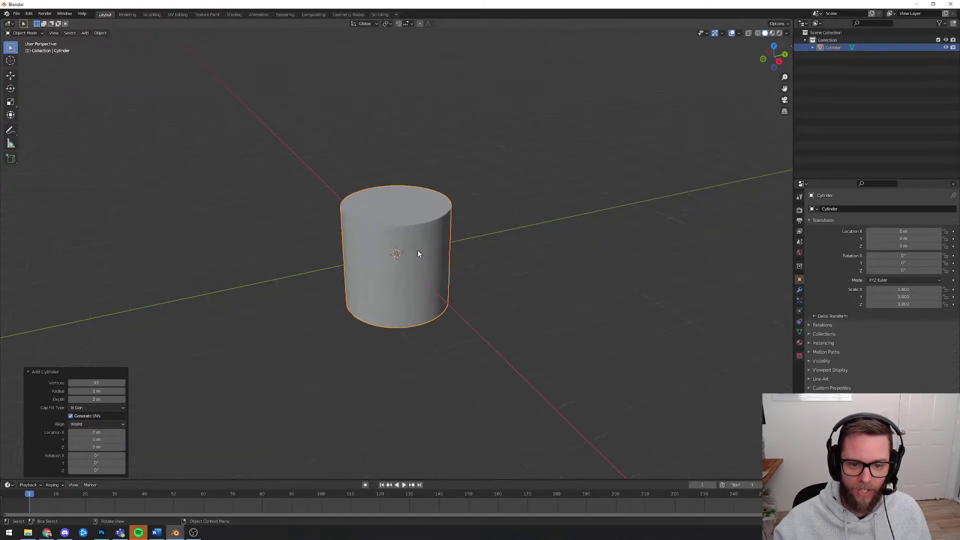
scroll(433, 183, up, 5)
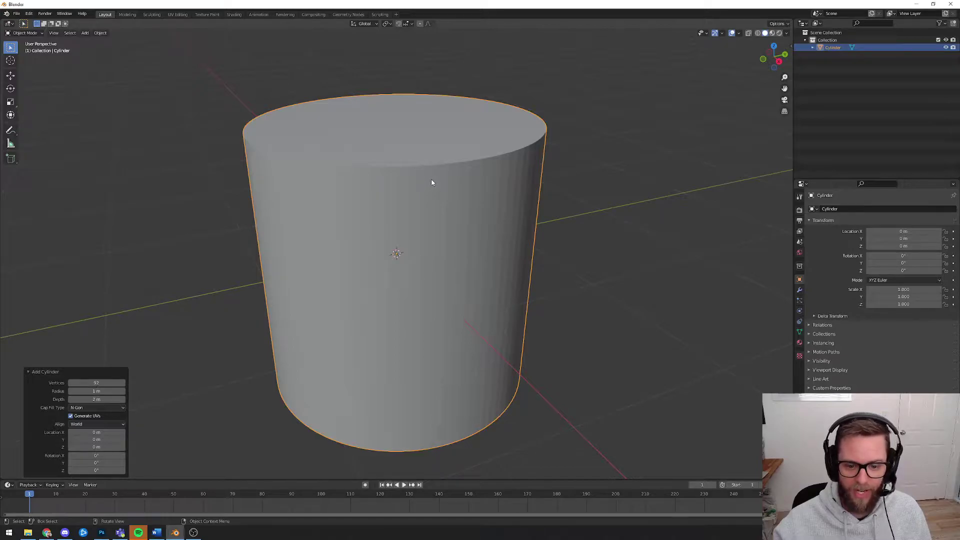
scroll(446, 189, down, 3)
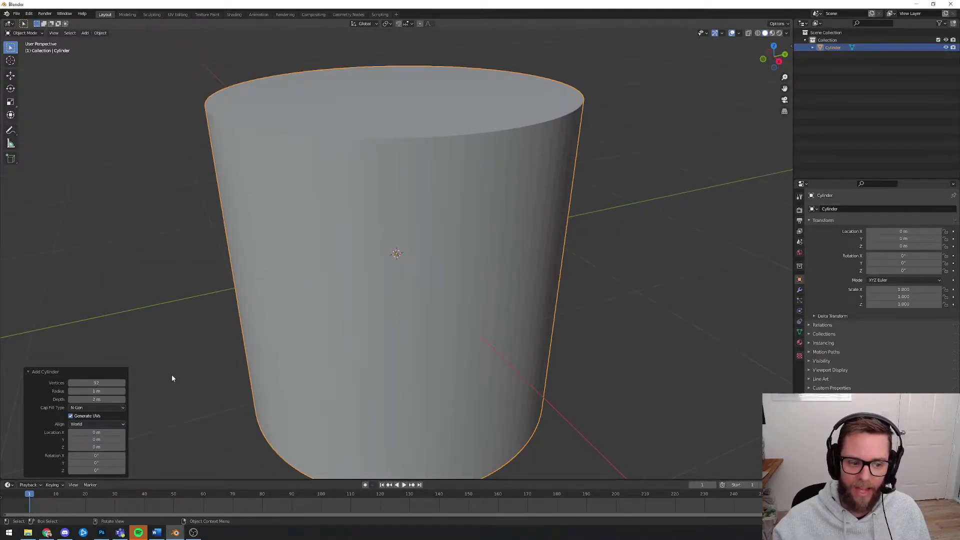
click(77, 382)
text(48)
key(Return)
drag(78, 383, 65, 383)
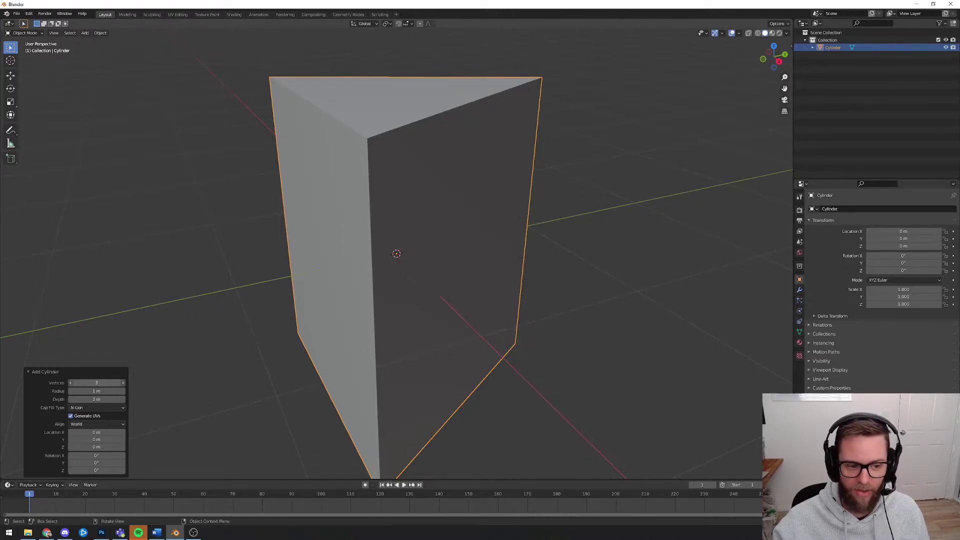
mouse_move(116, 382)
mouse_down()
mouse_move(127, 381)
mouse_move(120, 382)
mouse_up()
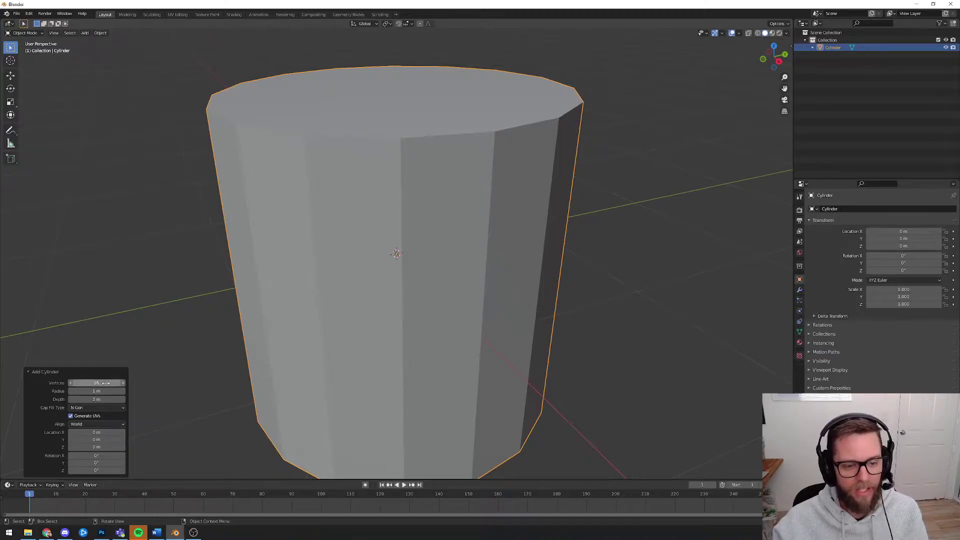
drag(106, 383, 100, 383)
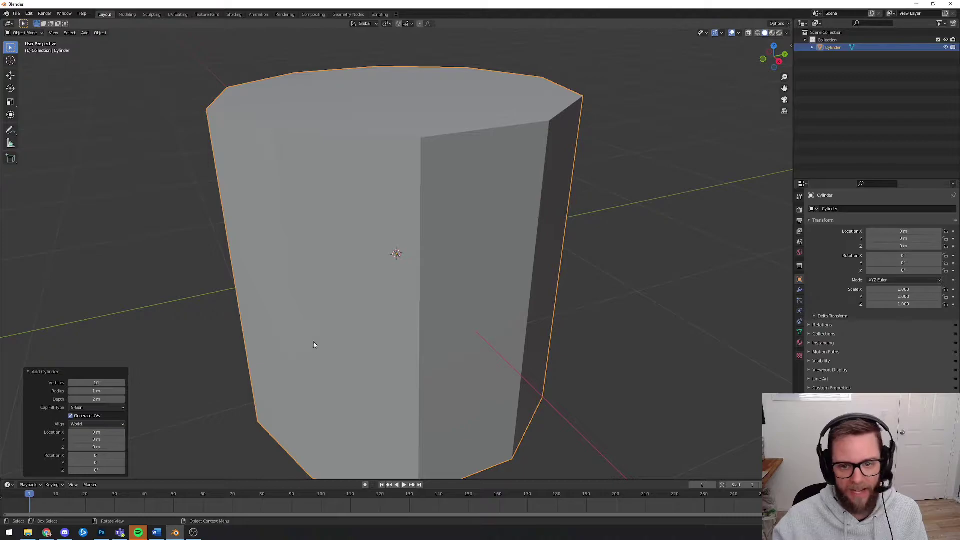
scroll(314, 345, down, 3)
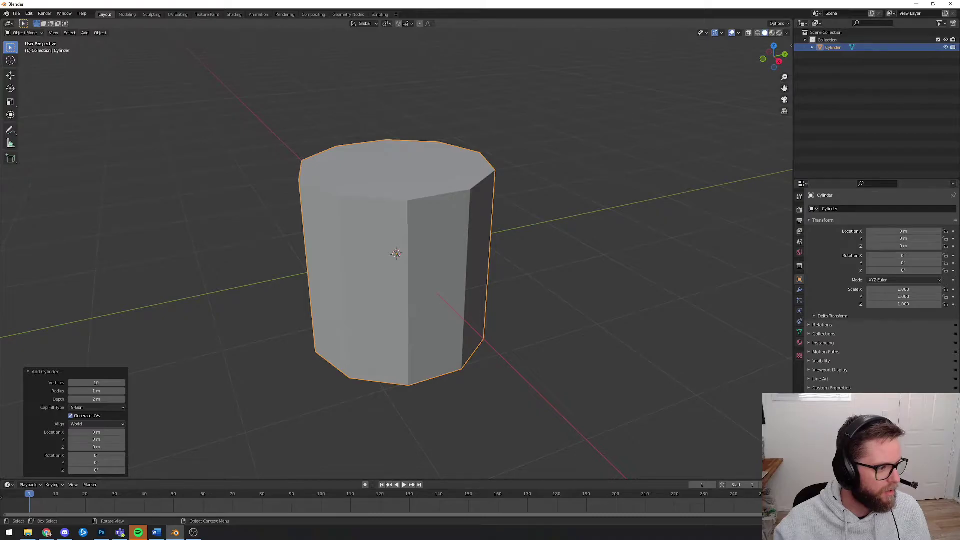
- Set the cylinder's radius to 1.5 m and increase its depth to 3 m
click(106, 391)
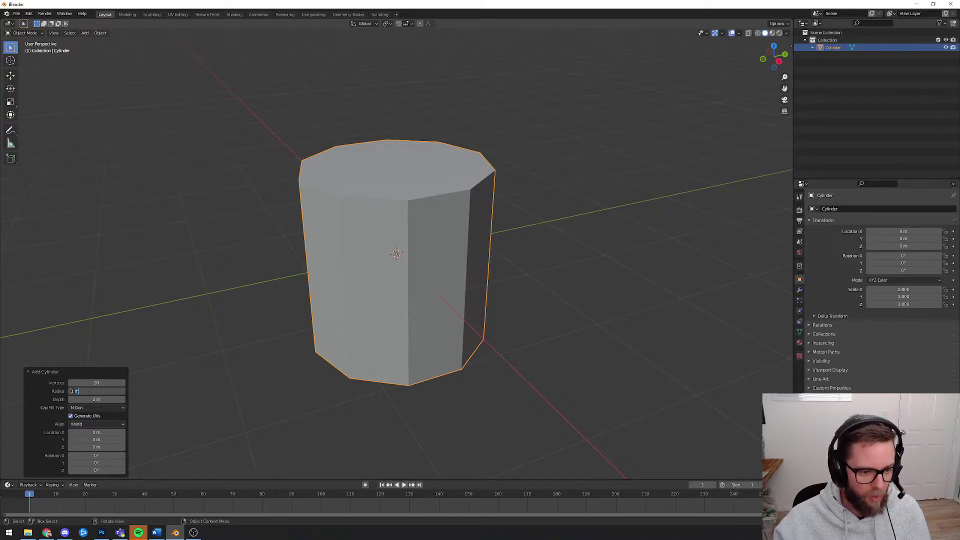
text(1.5)
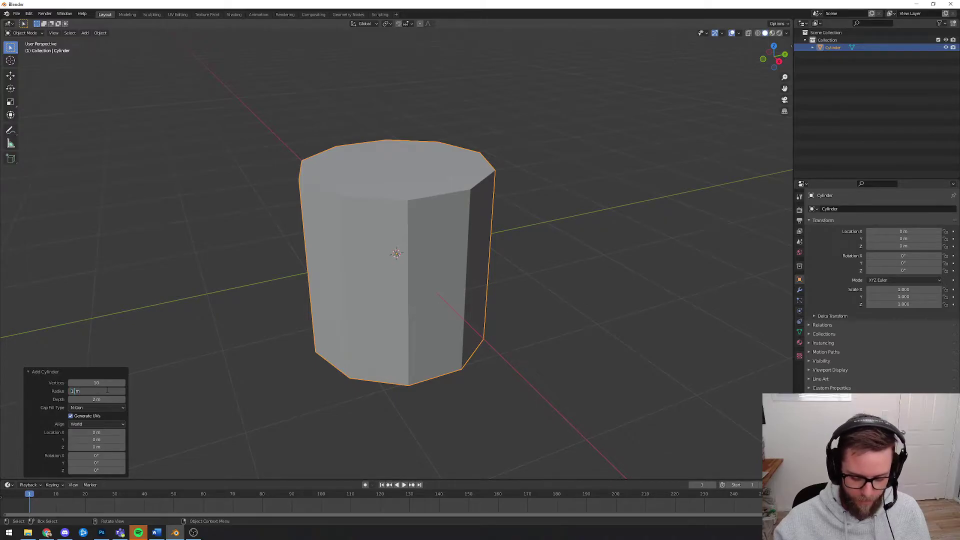
key(Return)
click(103, 400)
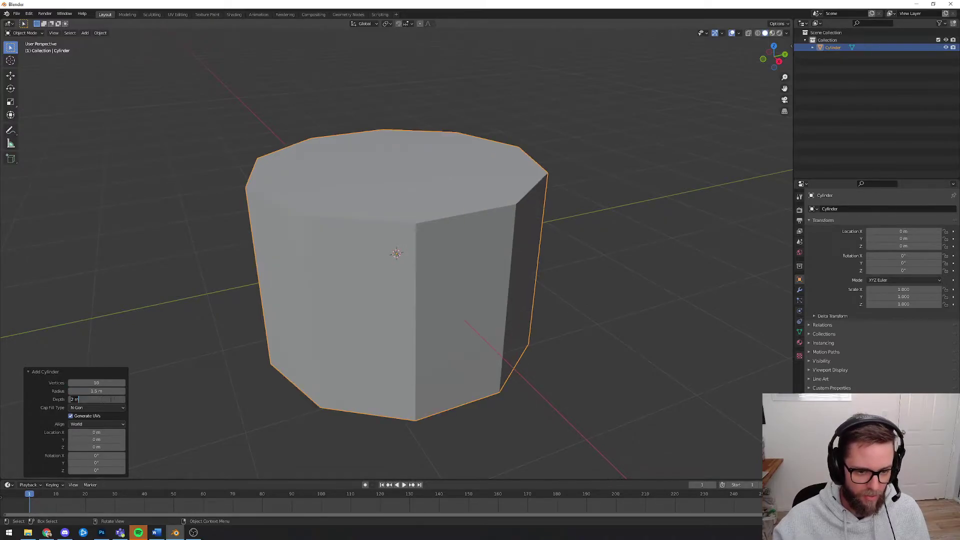
key(Return)
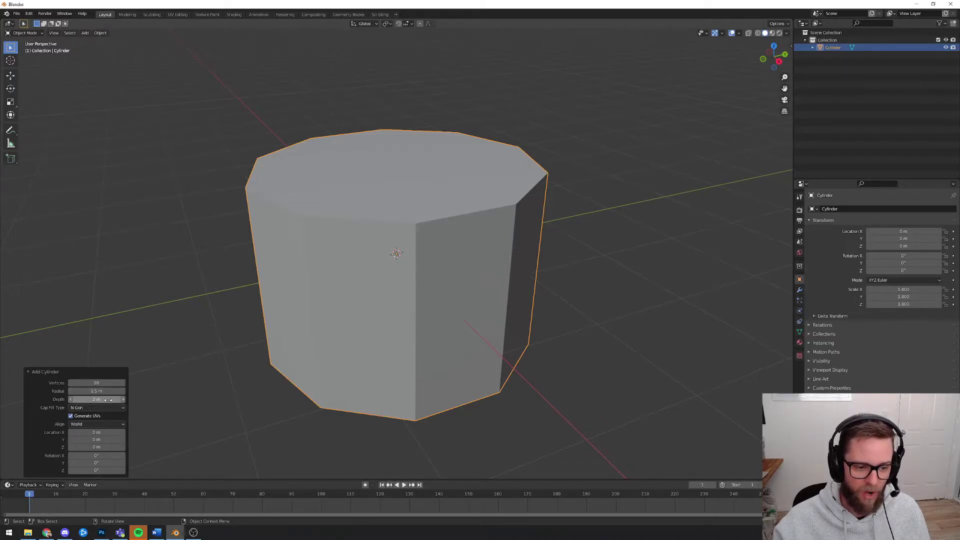
mouse_move(107, 399)
mouse_down()
mouse_move(146, 399)
mouse_move(89, 399)
mouse_up()
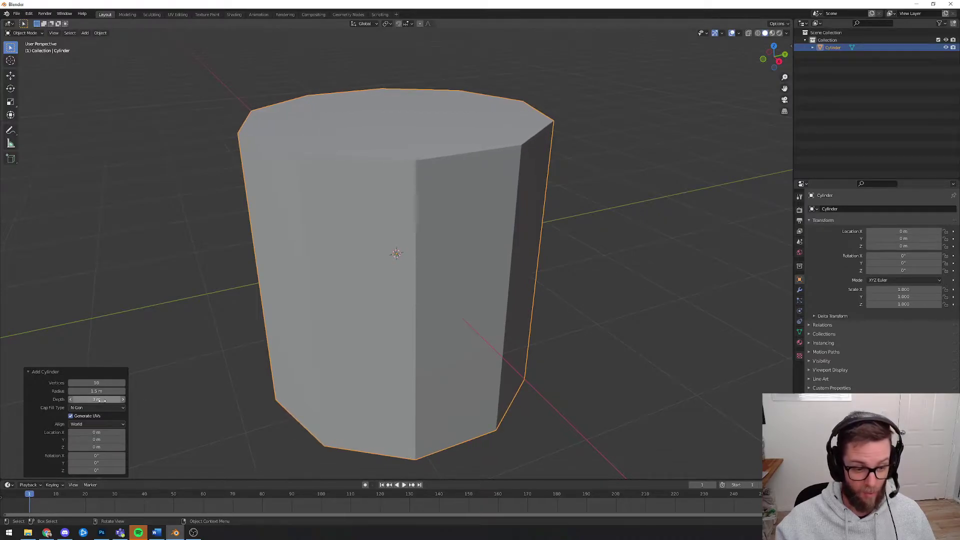
scroll(385, 357, down, 3)
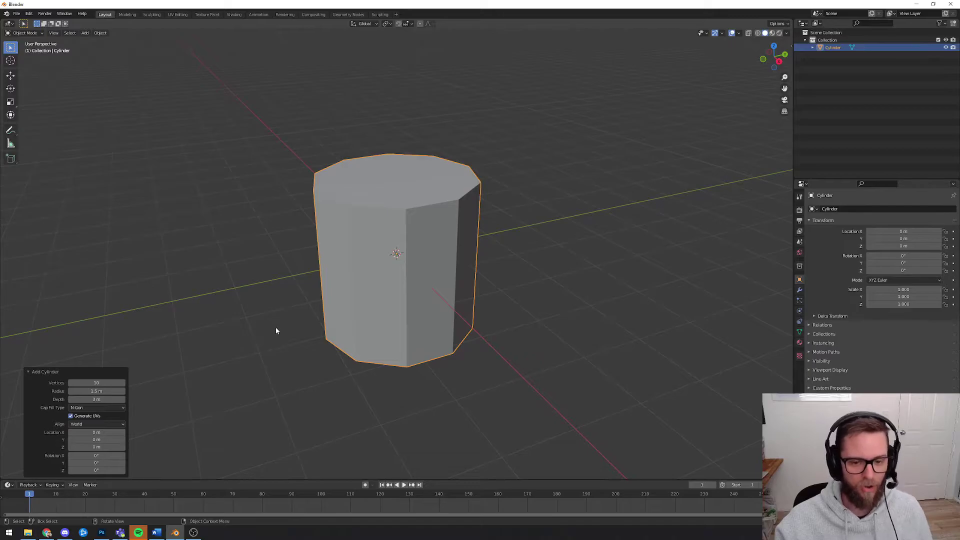
- Set the cap fill type to Triangle Fan and deselect the finished cylinder
middle_drag(272, 322, 295, 320)
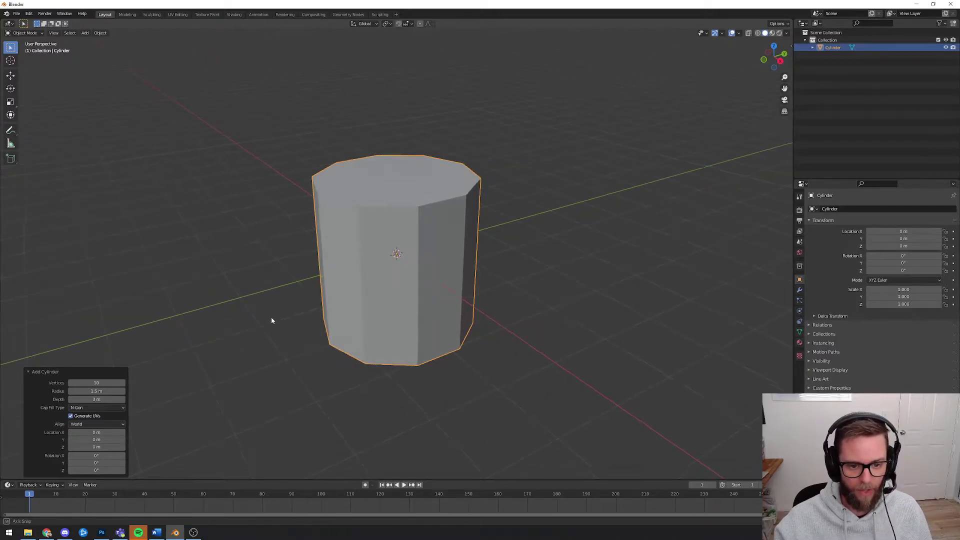
middle_drag(272, 318, 295, 322)
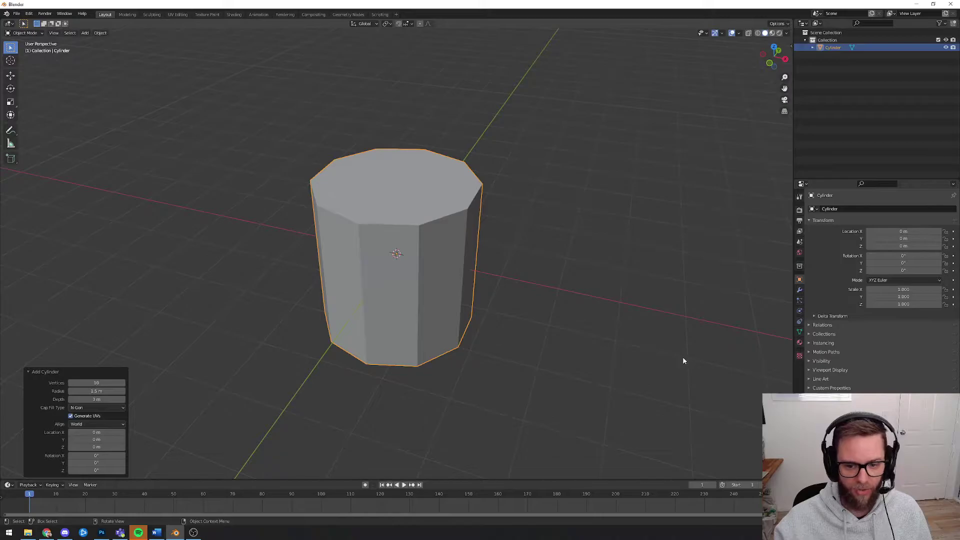
middle_drag(683, 356, 560, 334)
scroll(546, 343, down, 2)
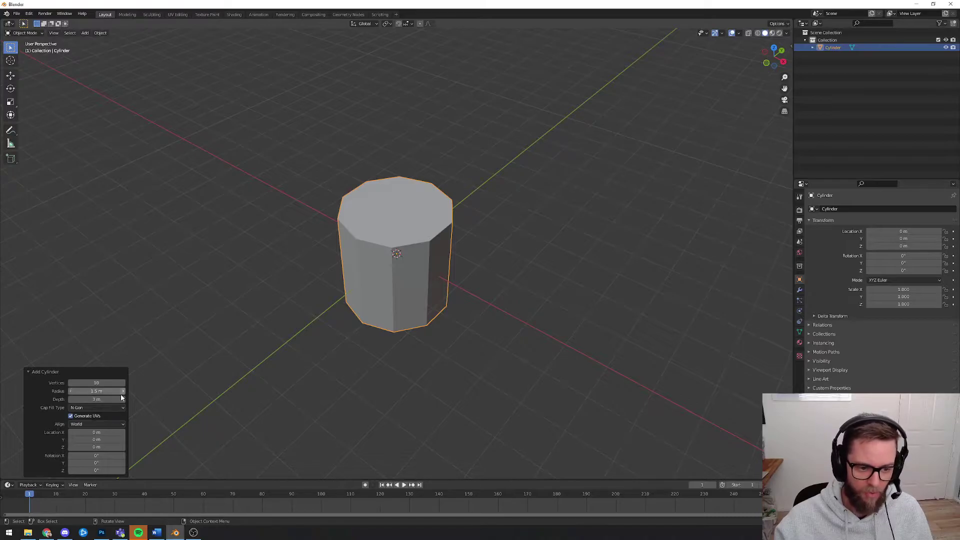
middle_drag(373, 372, 395, 368)
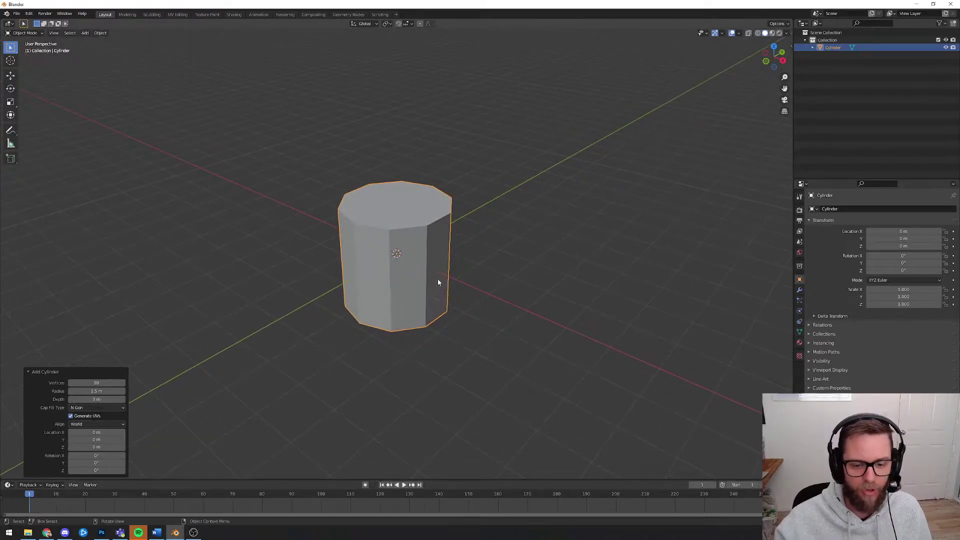
click(123, 407)
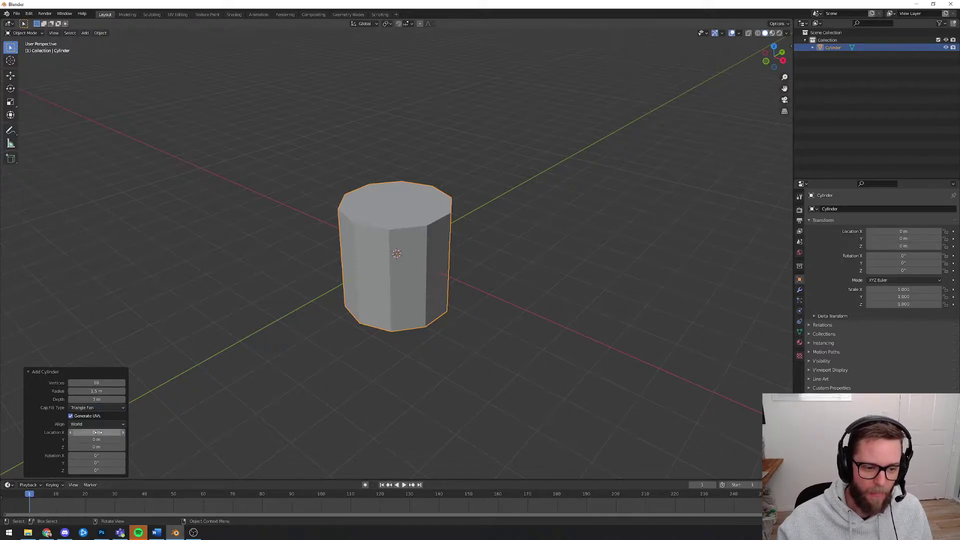
click(251, 120)
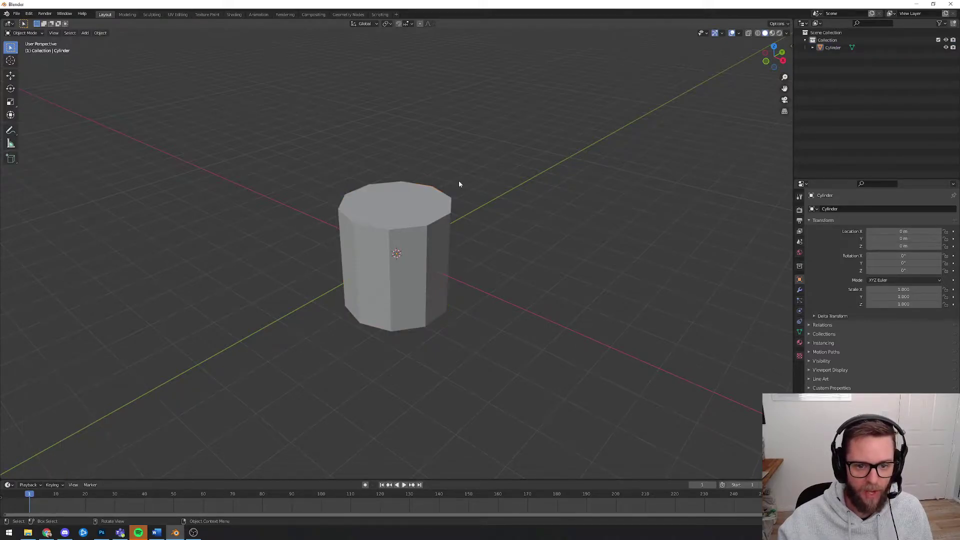
- Select the cylinder, enter Edit Mode with Tab, deselect all, and view it from lower down
middle_drag(458, 181, 513, 211)
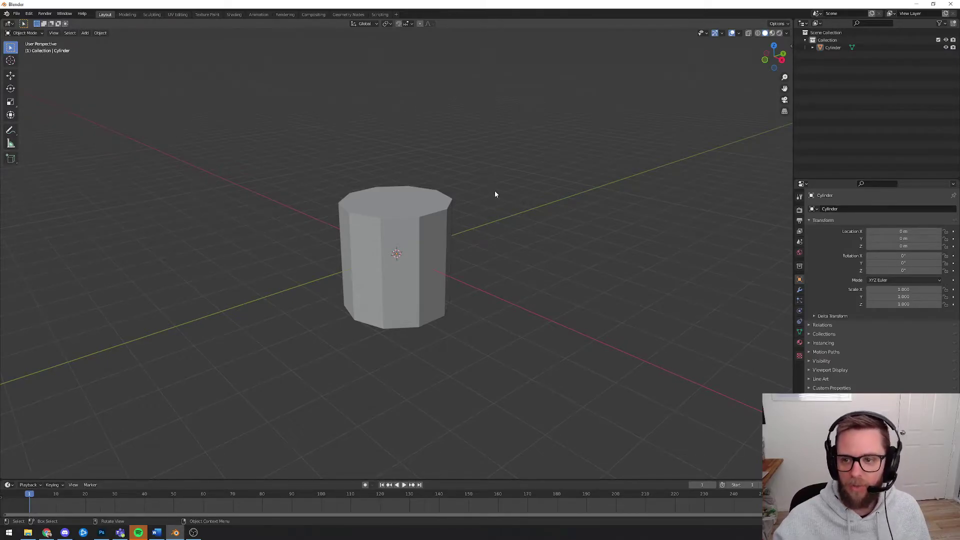
key(a)
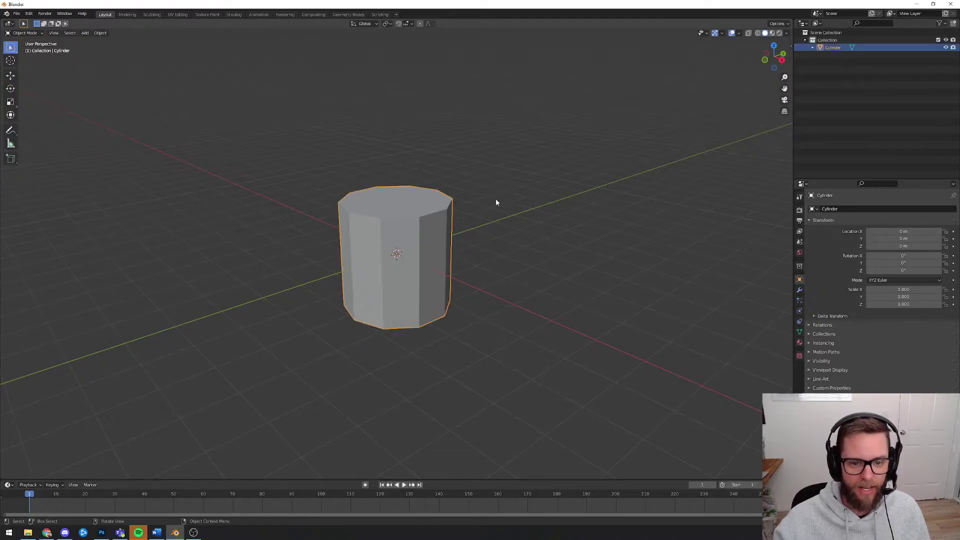
click(31, 34)
click(31, 35)
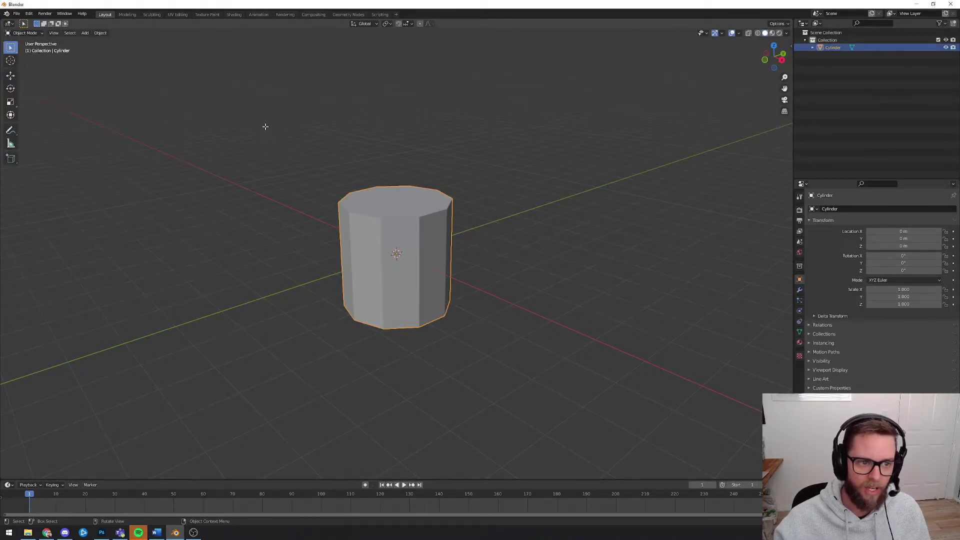
key(Tab)
key(alt+a)
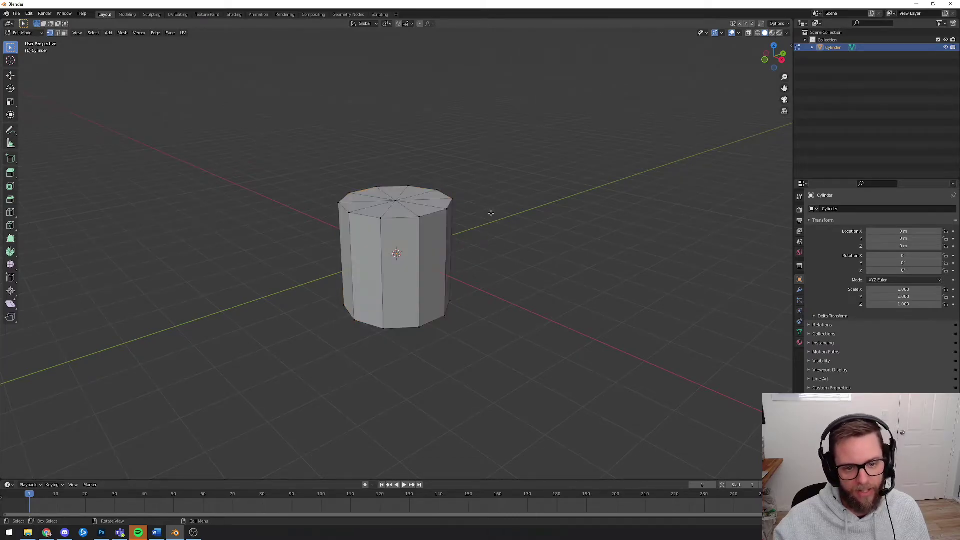
middle_drag(549, 231, 529, 232)
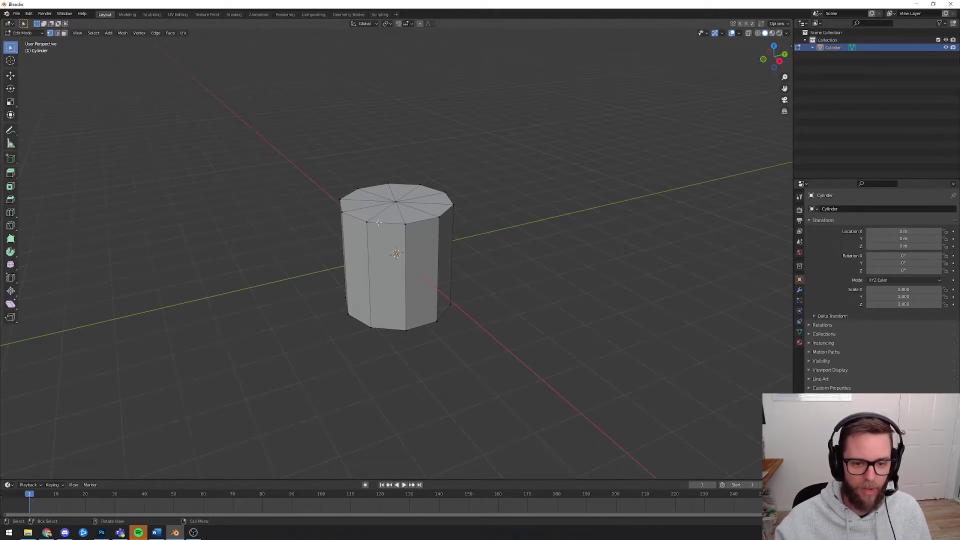
middle_drag(525, 267, 431, 235)
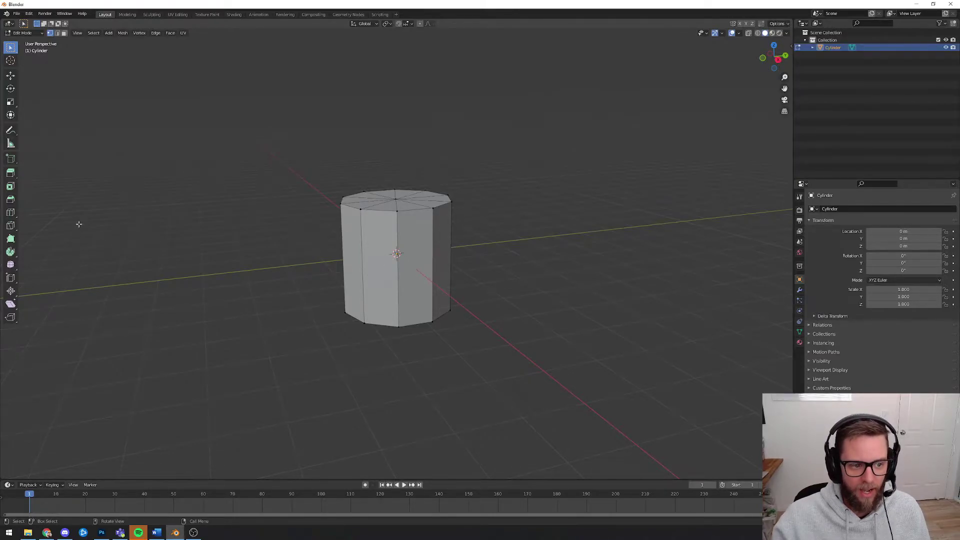
- Make a trial Ctrl+R loop cut on the cylinder, slide it toward the top, then deselect it
click(10, 213)
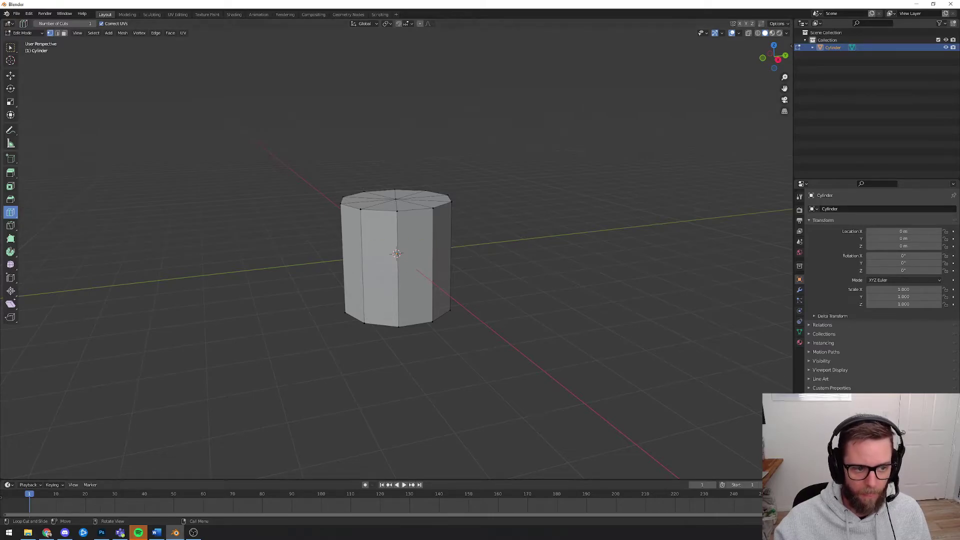
click(11, 48)
click(10, 74)
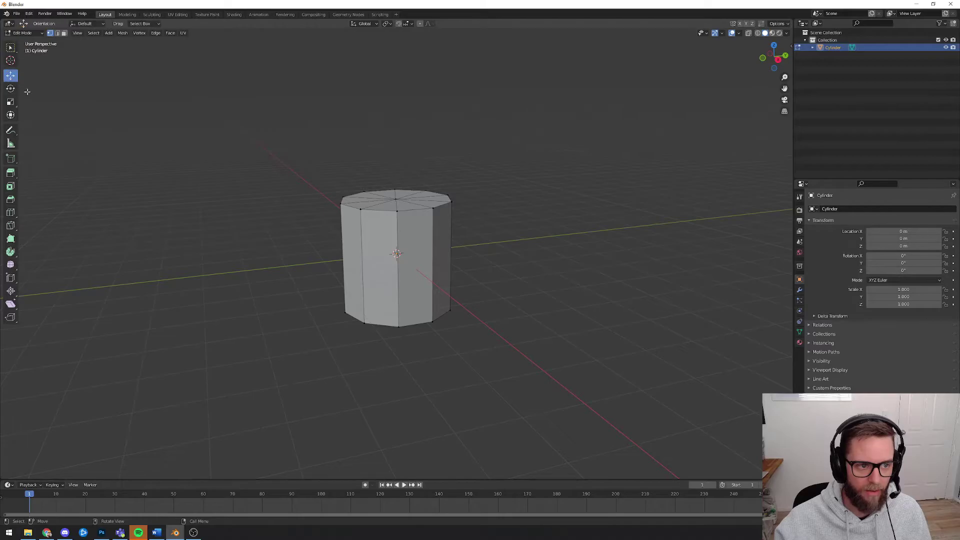
key(ctrl+r)
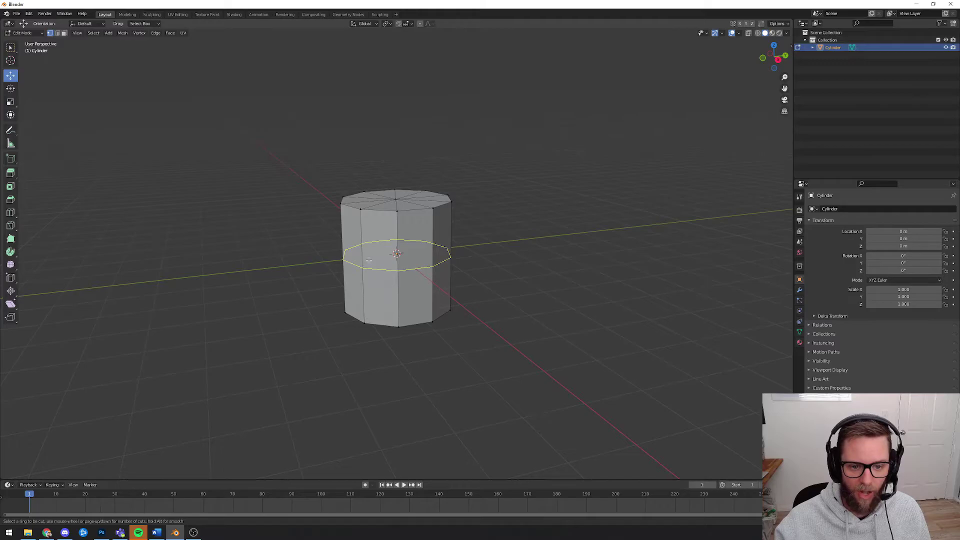
drag(369, 260, 405, 309)
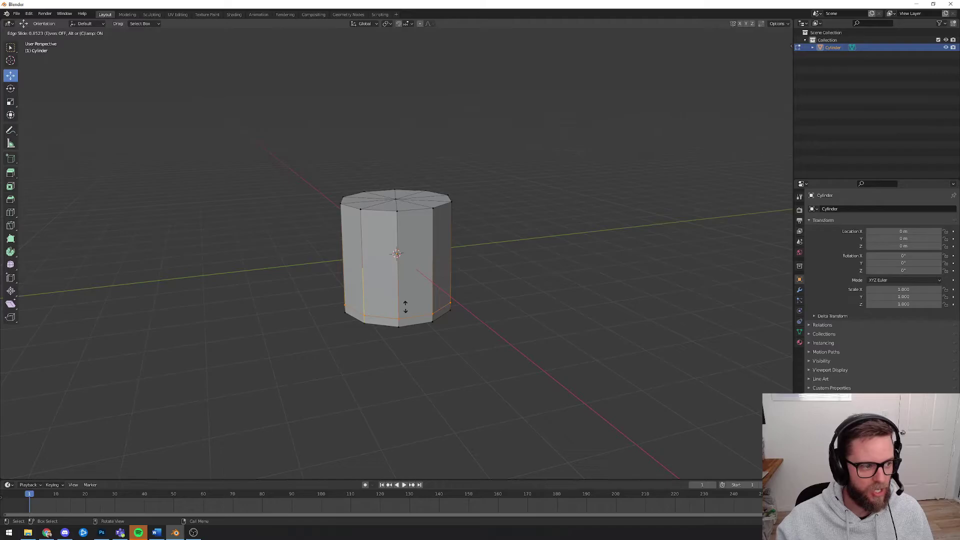
drag(405, 306, 410, 220)
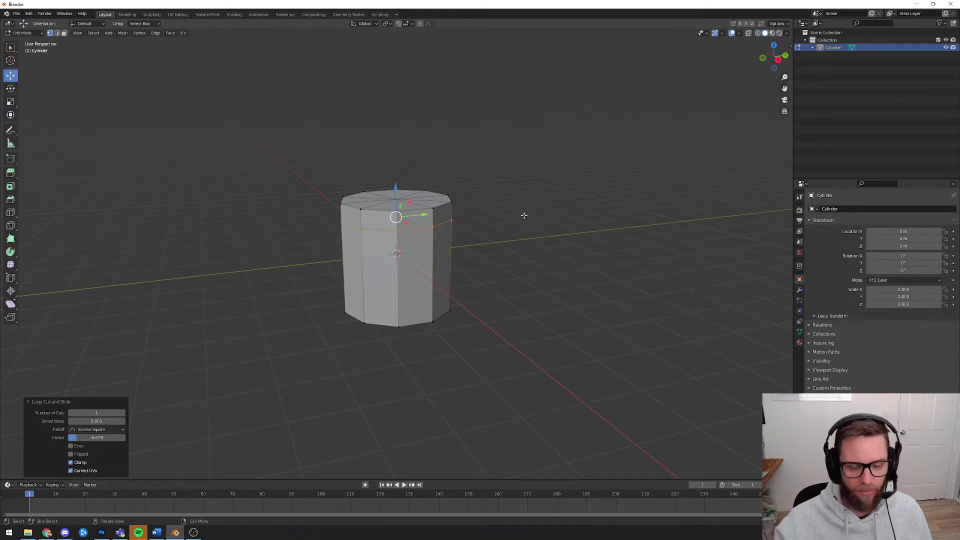
middle_drag(523, 215, 519, 216)
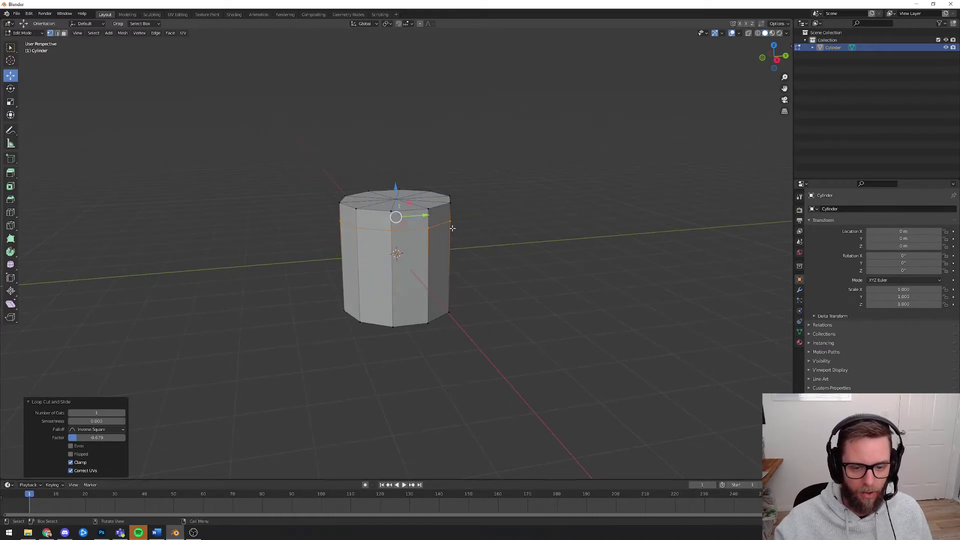
key(alt+a)
- Add a new edge loop just below the top rim and deselect the mesh
key(ctrl+r)
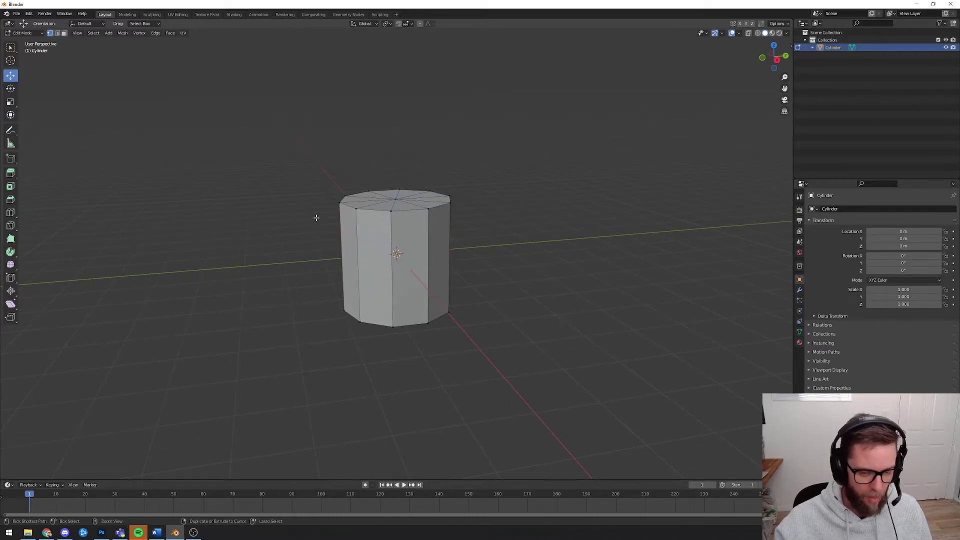
click(363, 252)
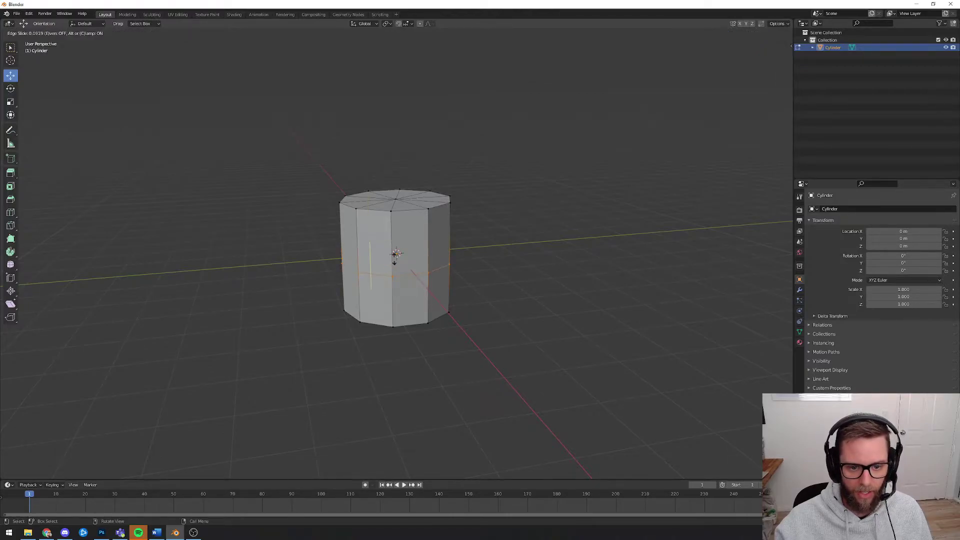
right_click(394, 256)
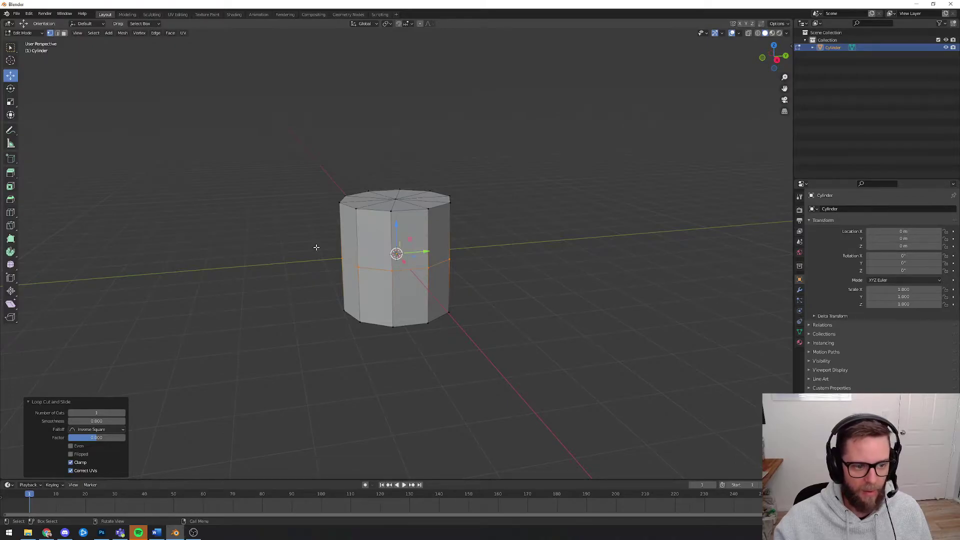
key(ctrl+r)
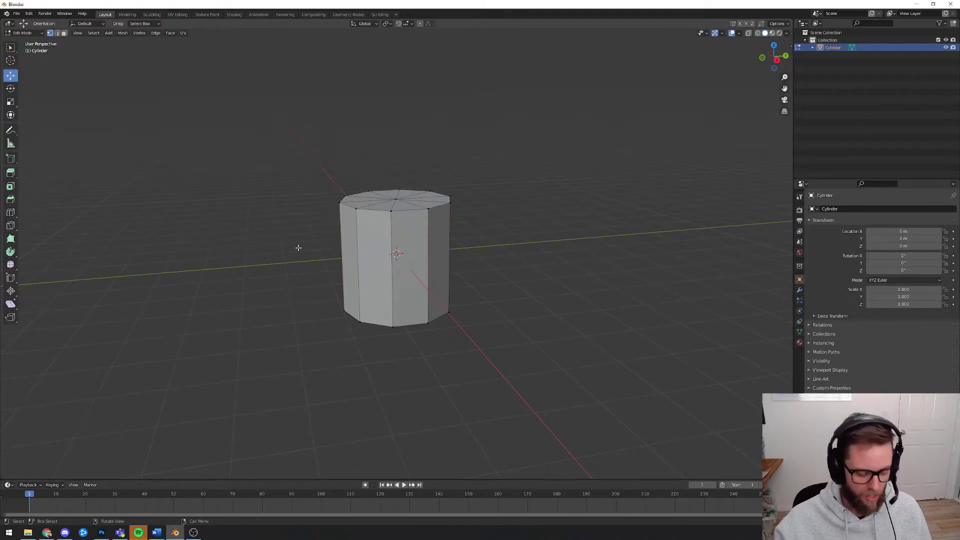
click(368, 233)
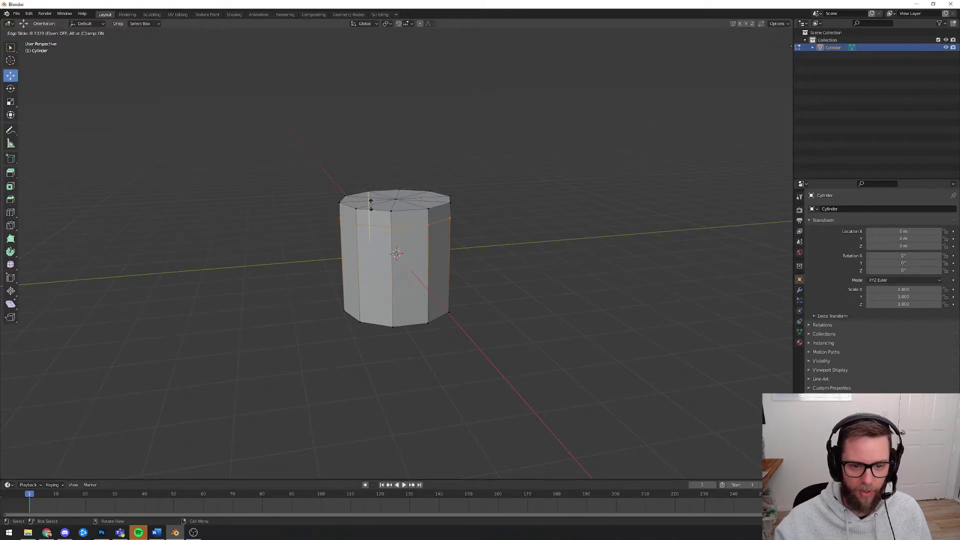
click(371, 208)
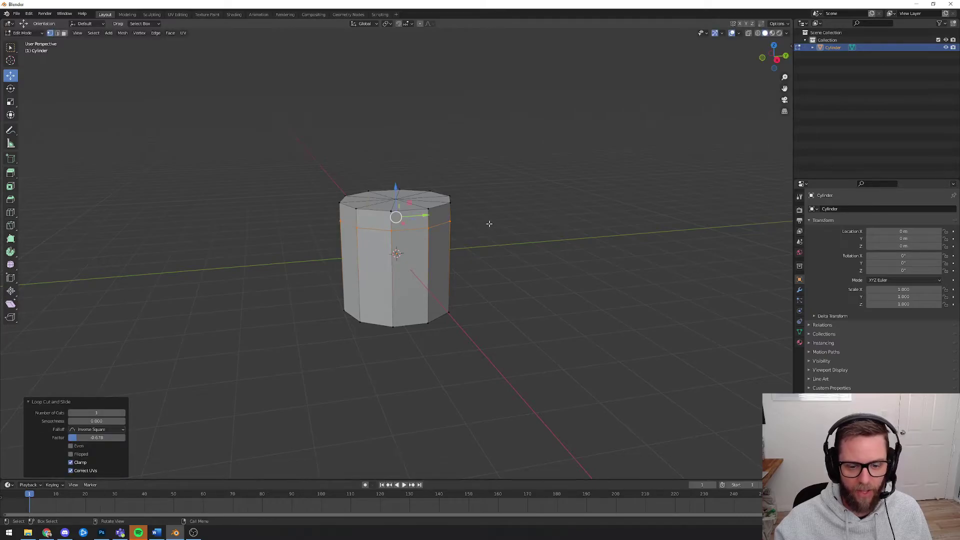
key(a)
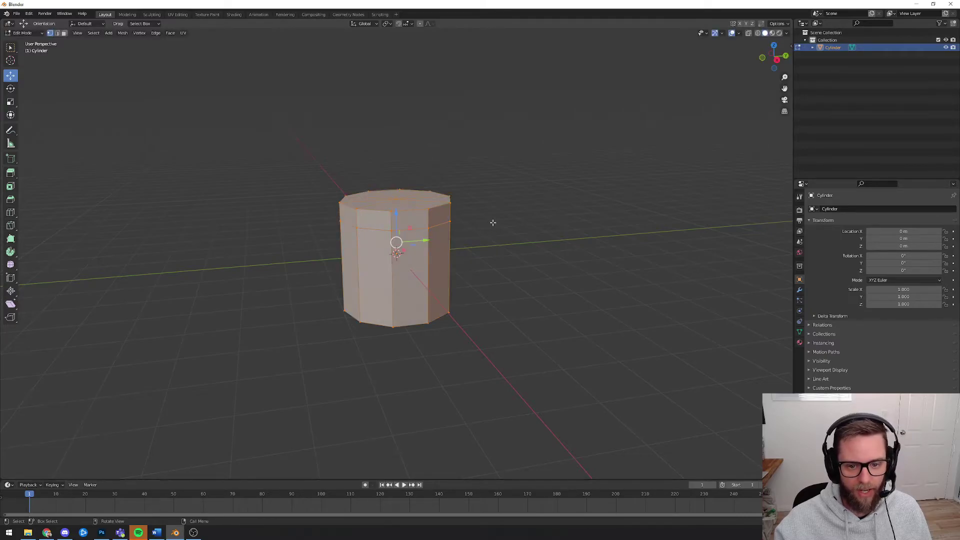
key(alt+a)
middle_drag(497, 219, 495, 217)
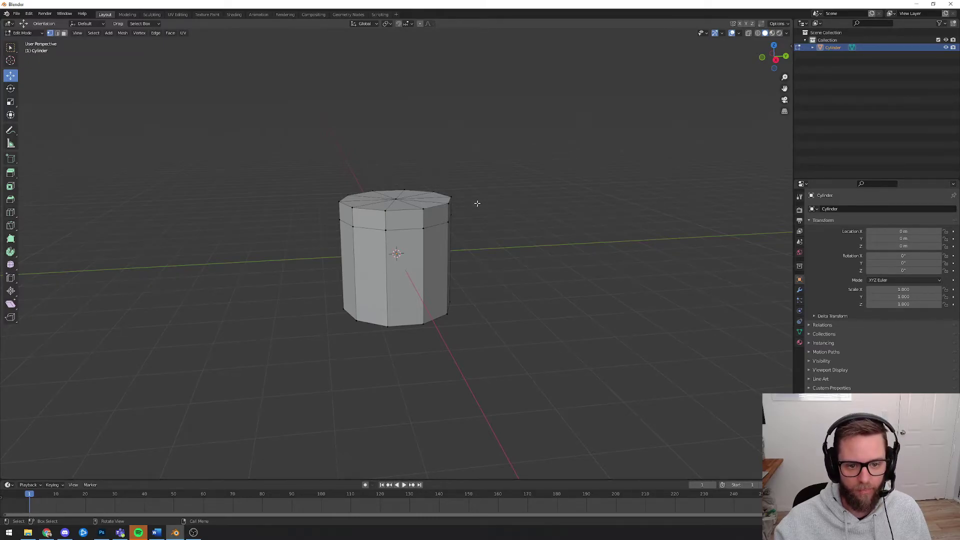
- Switch to Edge select mode and select the top rim loop and the loop below it
middle_drag(485, 205, 486, 208)
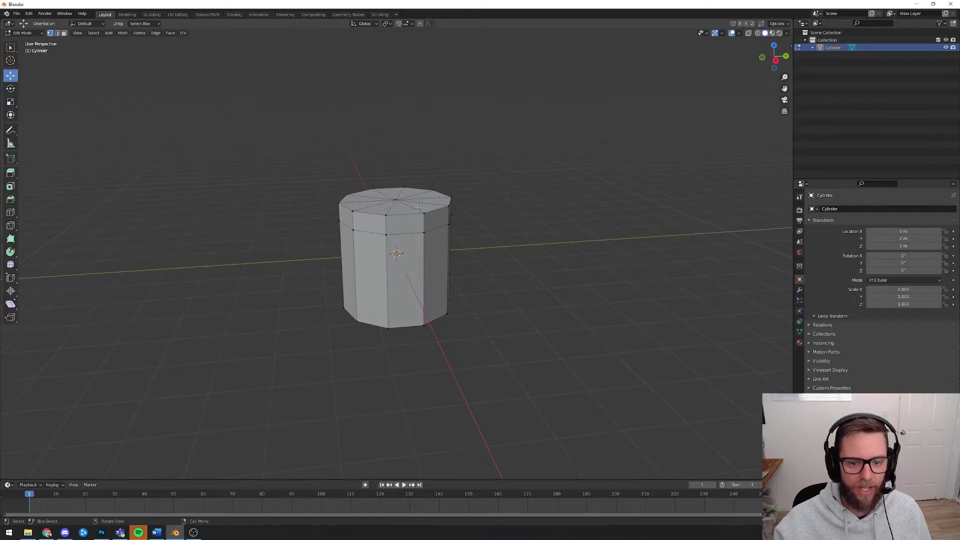
click(57, 33)
click(403, 214)
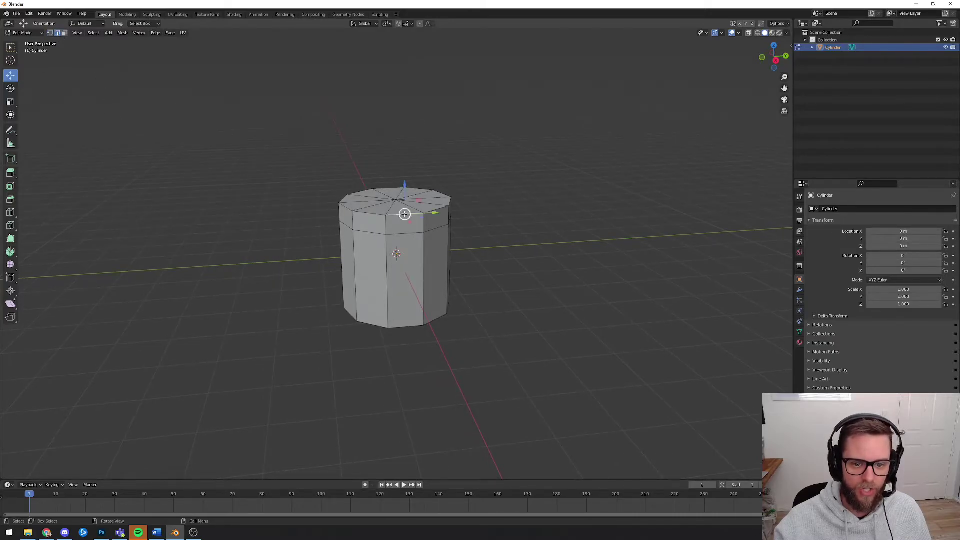
alt+click(404, 214)
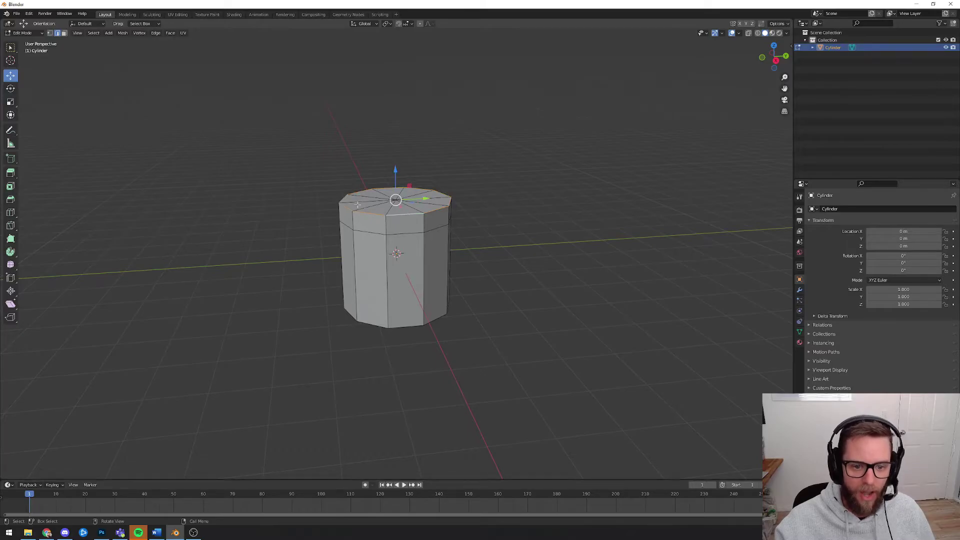
alt+click(412, 233)
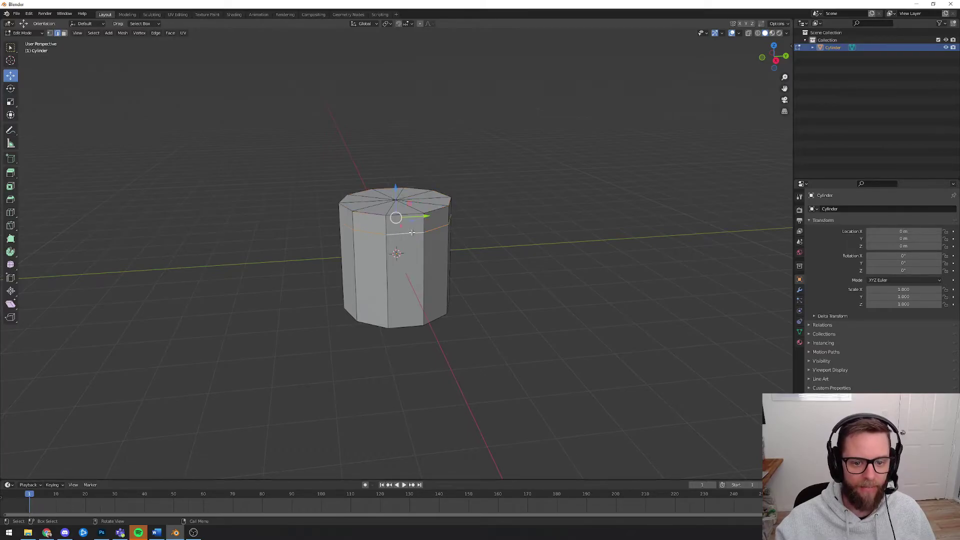
middle_drag(412, 232, 474, 215)
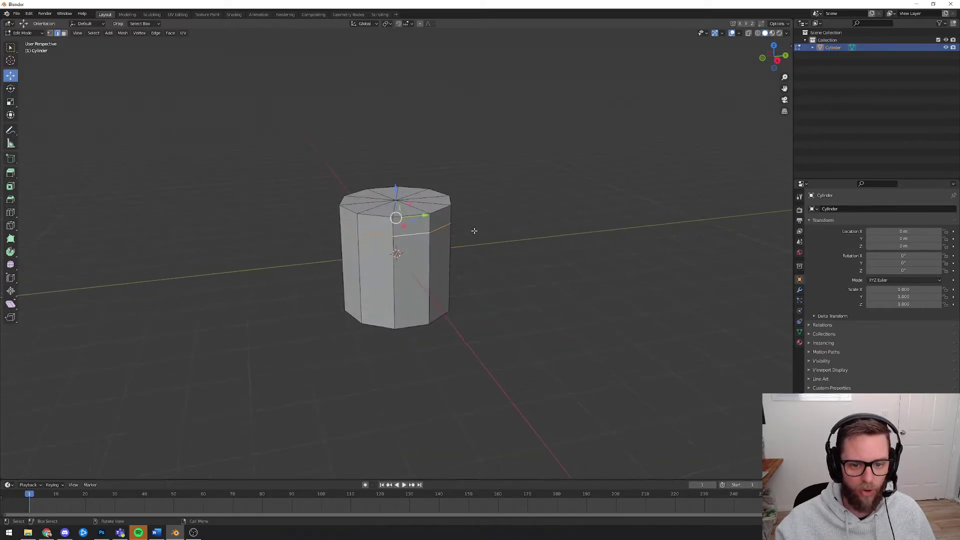
alt+click(438, 209)
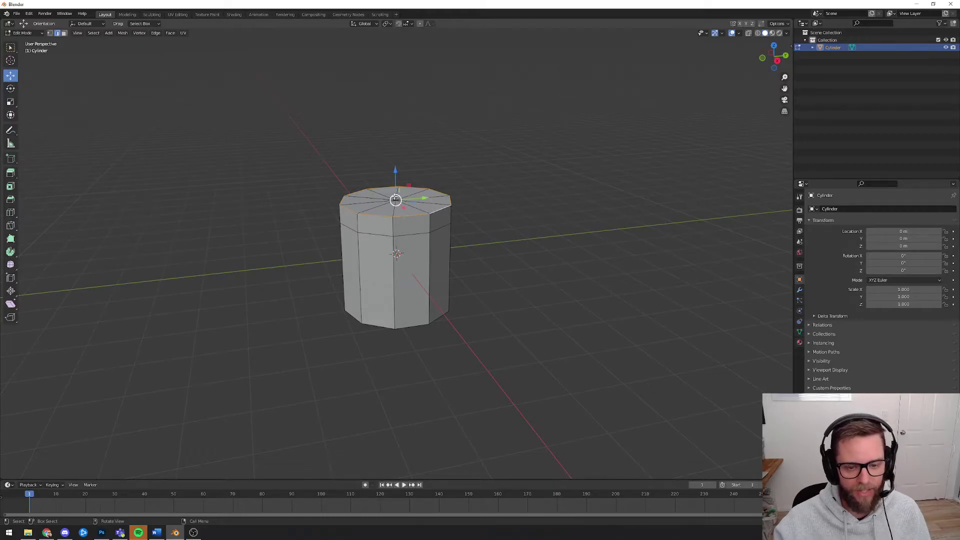
alt+click(411, 234)
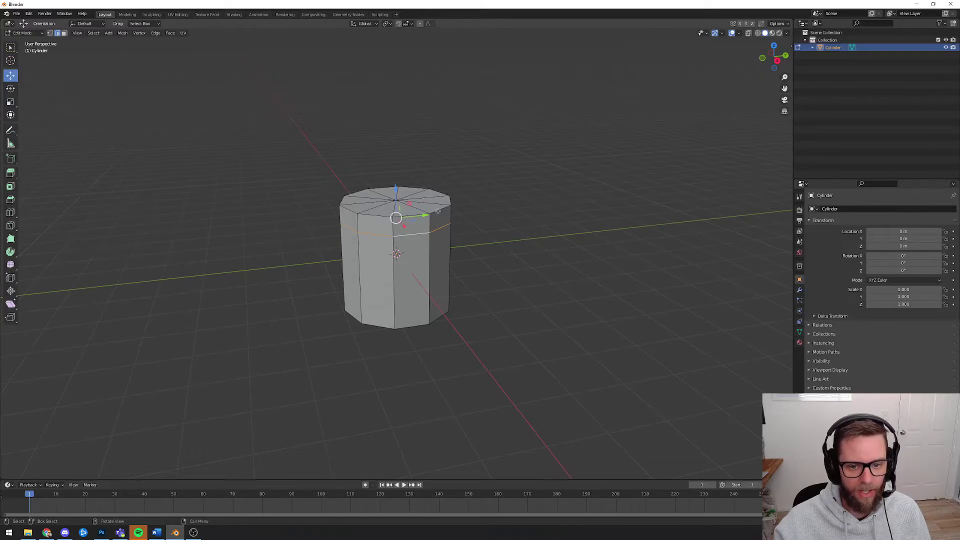
- Reselect the top rim loop and scale it inward to about 0.837 after undoing trial scales
alt+click(438, 210)
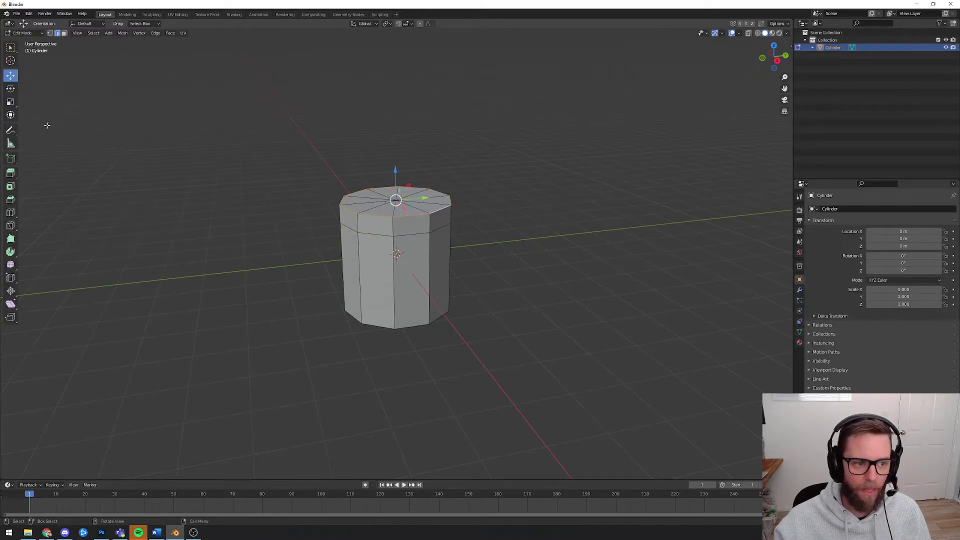
click(10, 102)
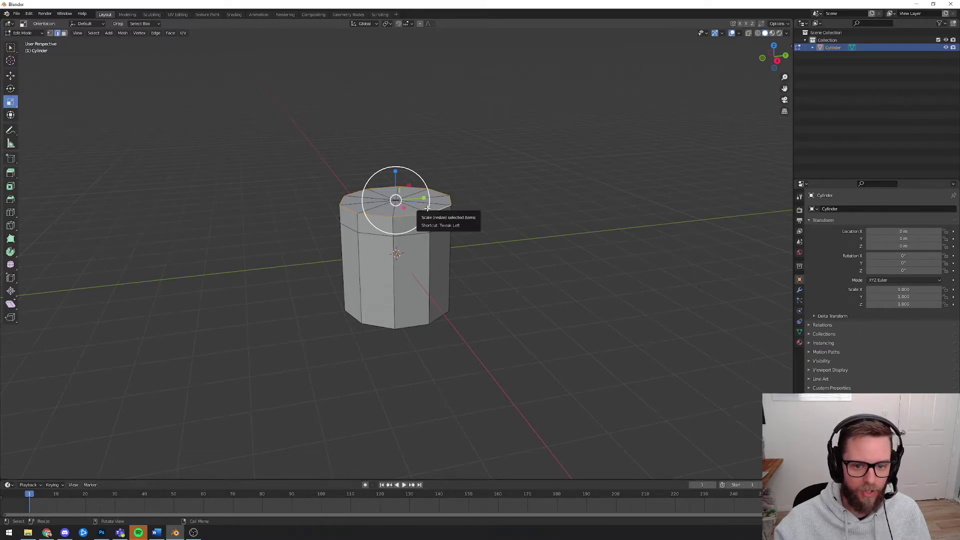
drag(425, 209, 415, 204)
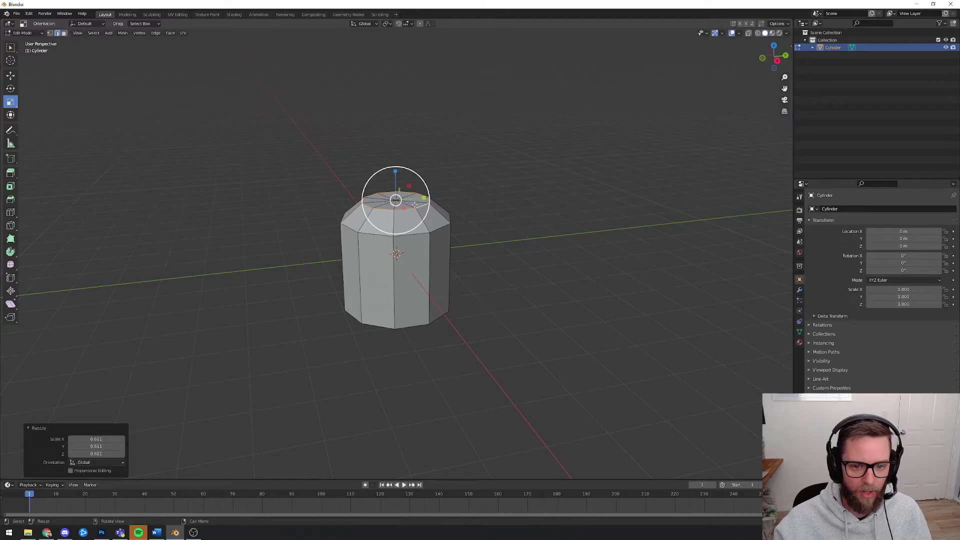
key(ctrl+z)
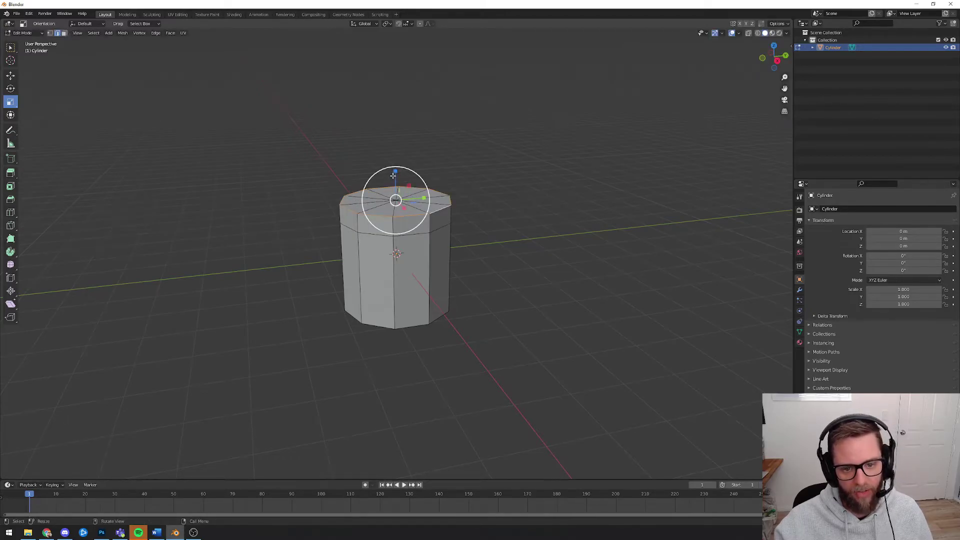
mouse_move(424, 199)
mouse_down()
mouse_move(400, 201)
mouse_move(433, 206)
mouse_up()
key(ctrl+z)
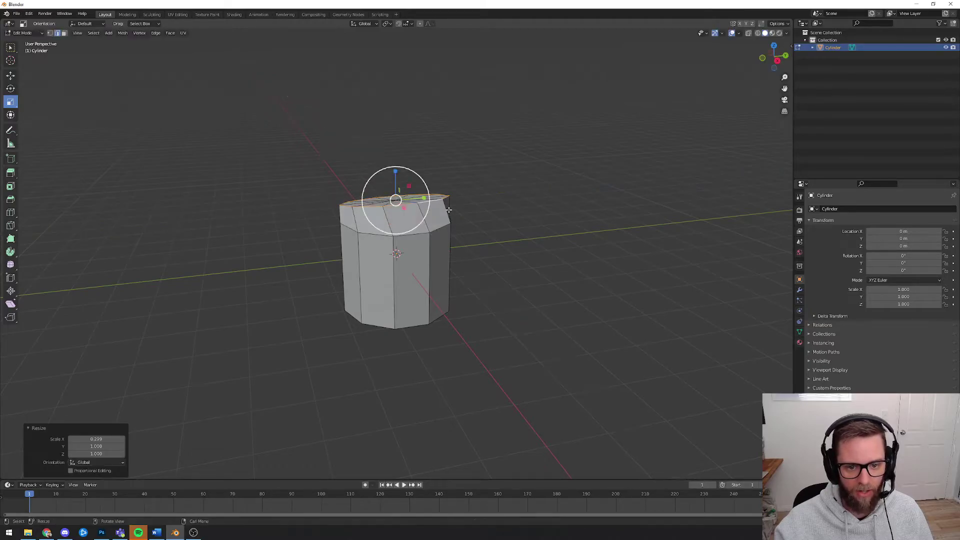
key(ctrl+z)
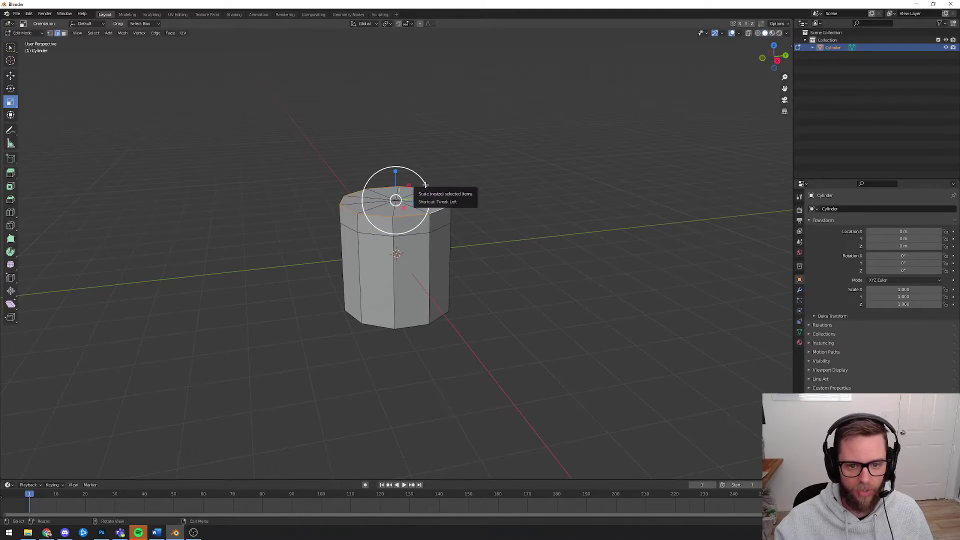
drag(395, 199, 406, 185)
mouse_move(499, 220)
middle_down()
mouse_move(516, 205)
mouse_move(592, 223)
mouse_move(589, 254)
mouse_move(529, 275)
mouse_move(499, 253)
mouse_move(501, 211)
middle_up()
drag(427, 185, 419, 187)
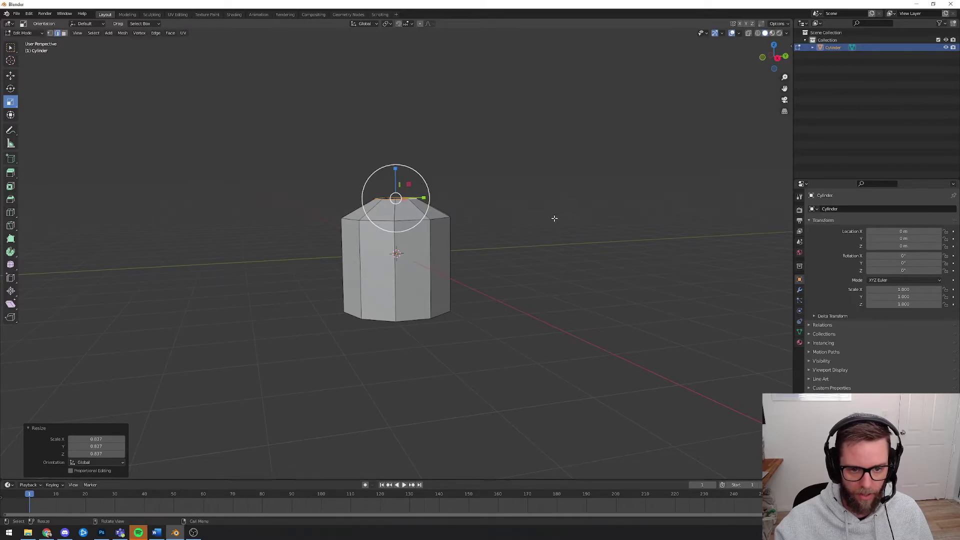
- Deselect all, add a loop cut slid down to factor 0.650, then select the top loop
key(alt+a)
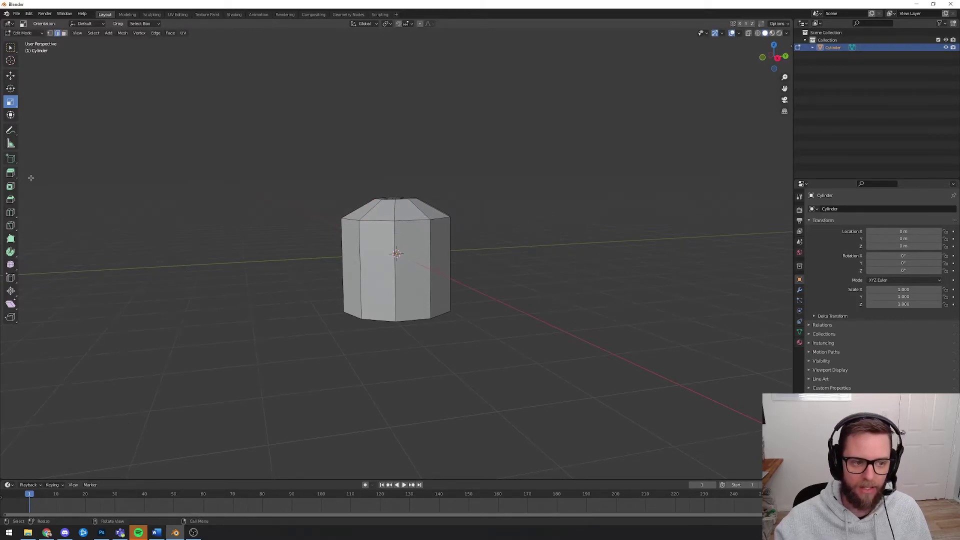
key(ctrl+r)
click(380, 272)
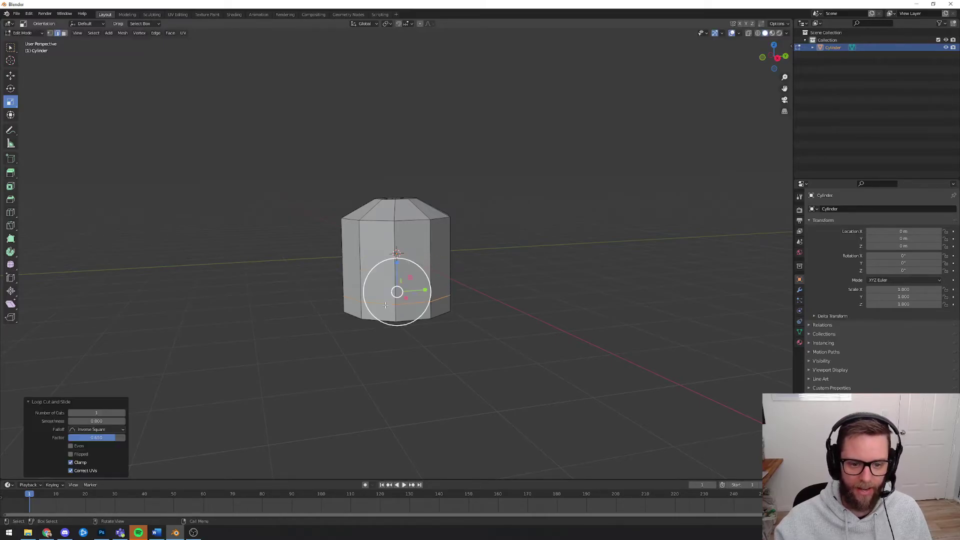
click(385, 306)
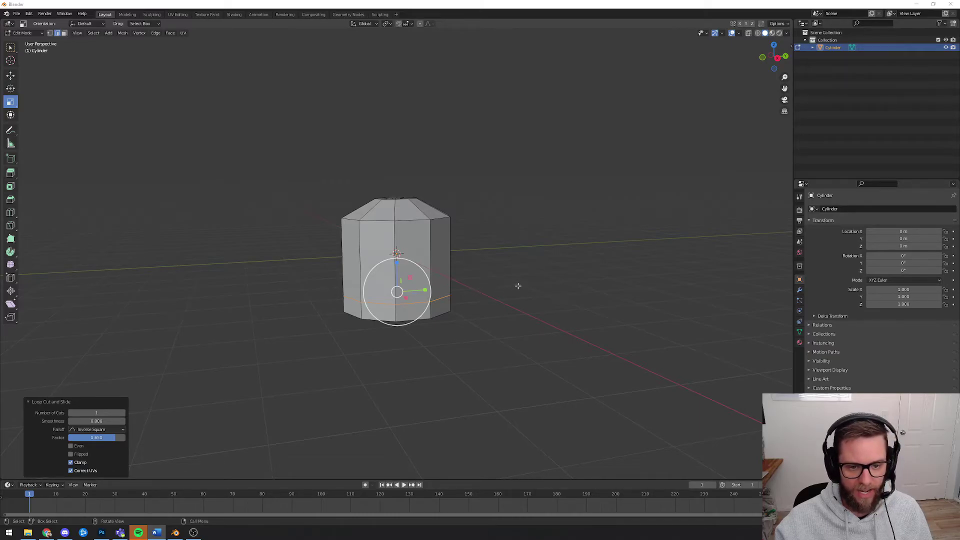
middle_drag(547, 277, 434, 244)
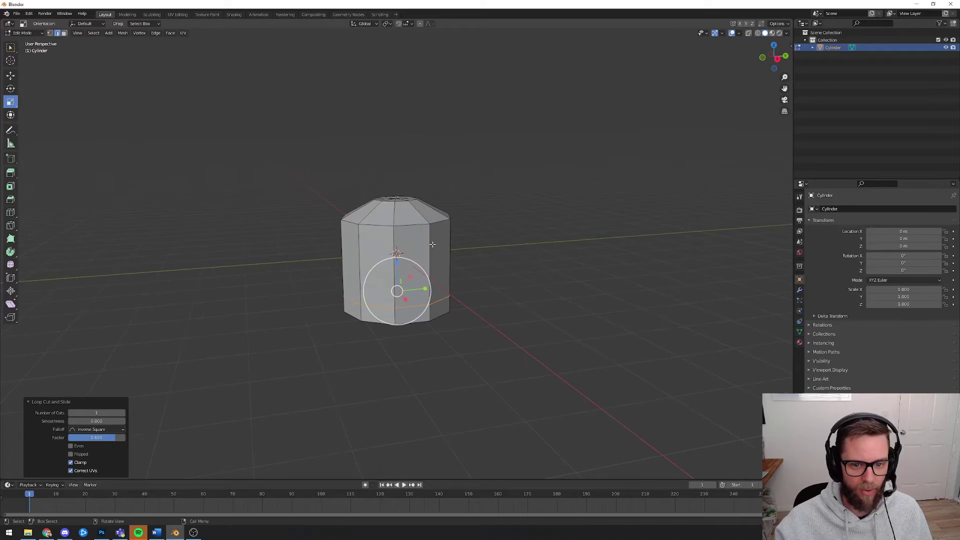
alt+click(412, 224)
- Narrow the top edge loop to 0.733
middle_drag(412, 224, 542, 218)
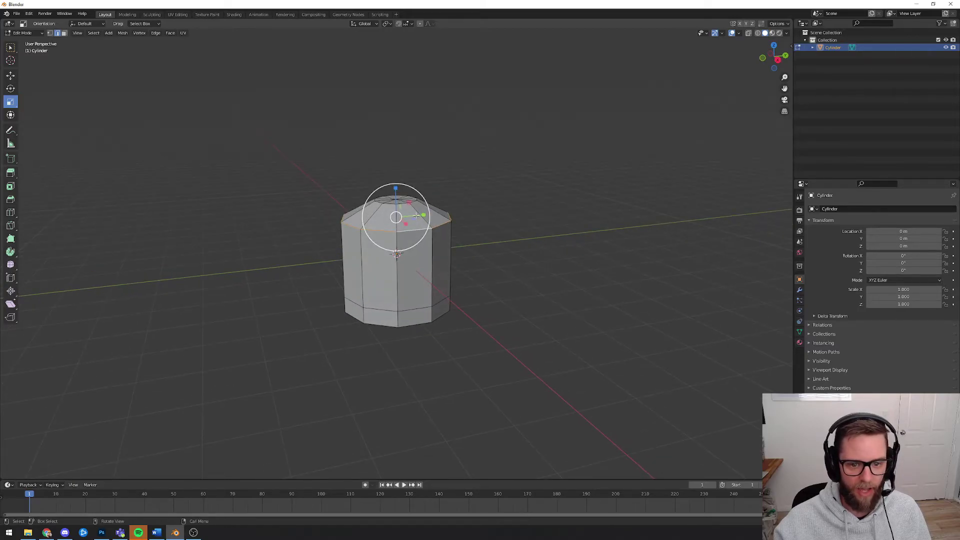
drag(428, 204, 396, 180)
key(shift+space)
key(g)
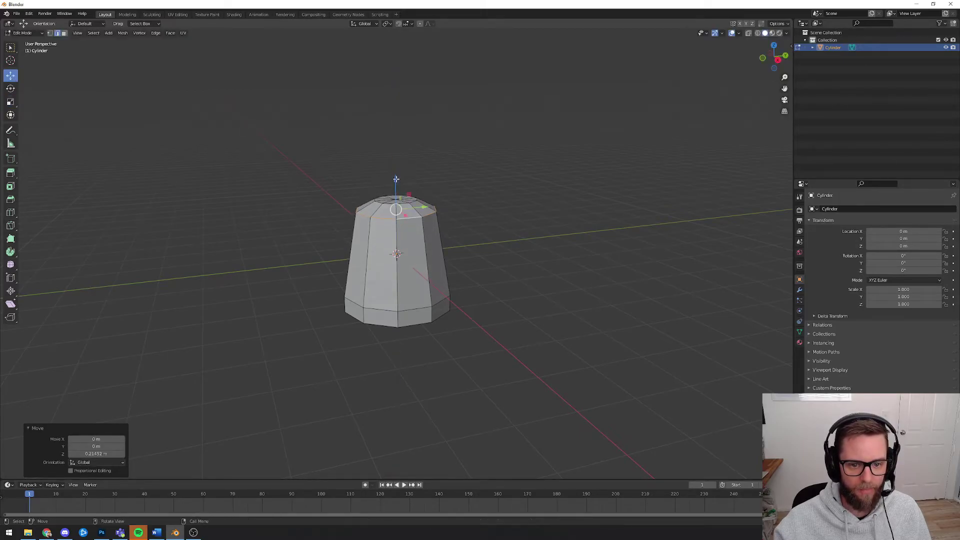
- Scale the lower edge loop out to 1.279 and raise it 0.43 m on Z
alt+click(422, 308)
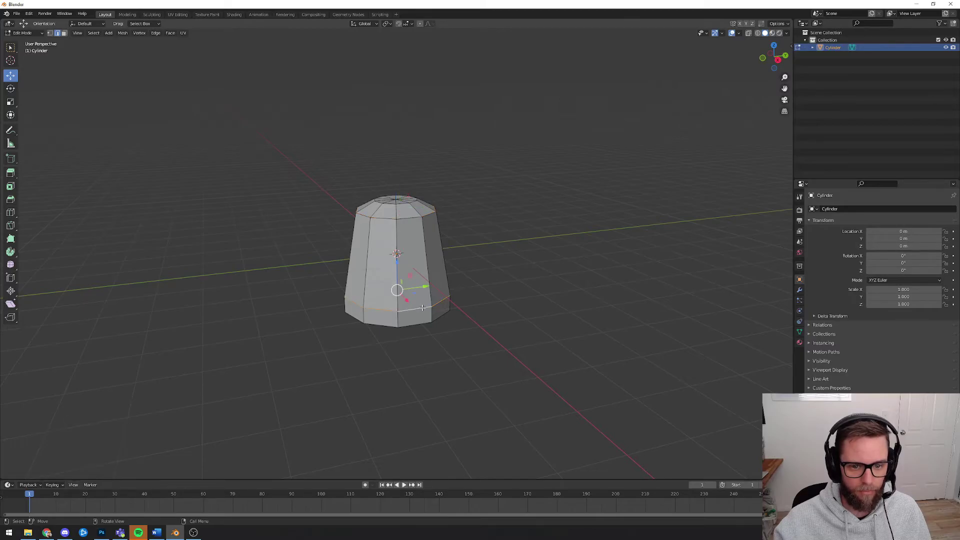
click(12, 103)
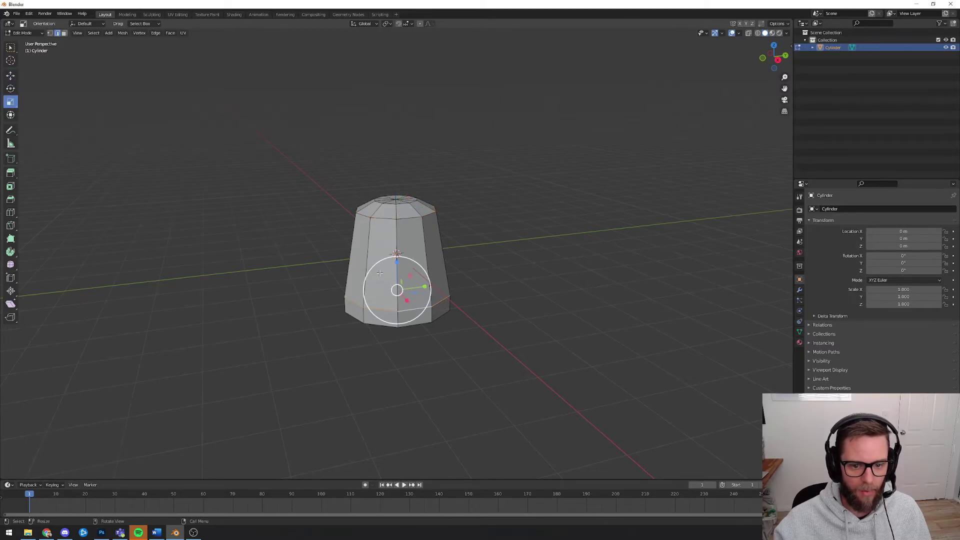
drag(428, 276, 439, 273)
click(11, 75)
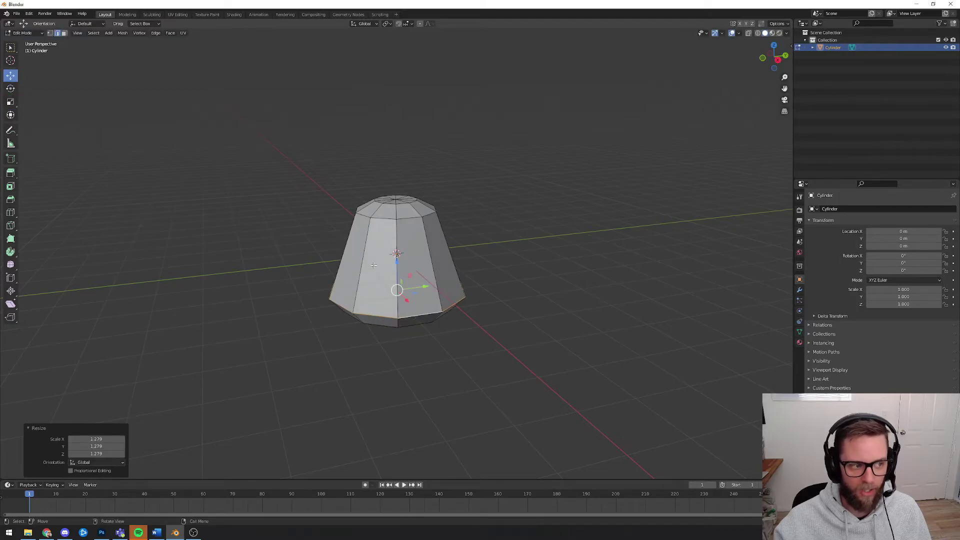
key(g)
key(z)
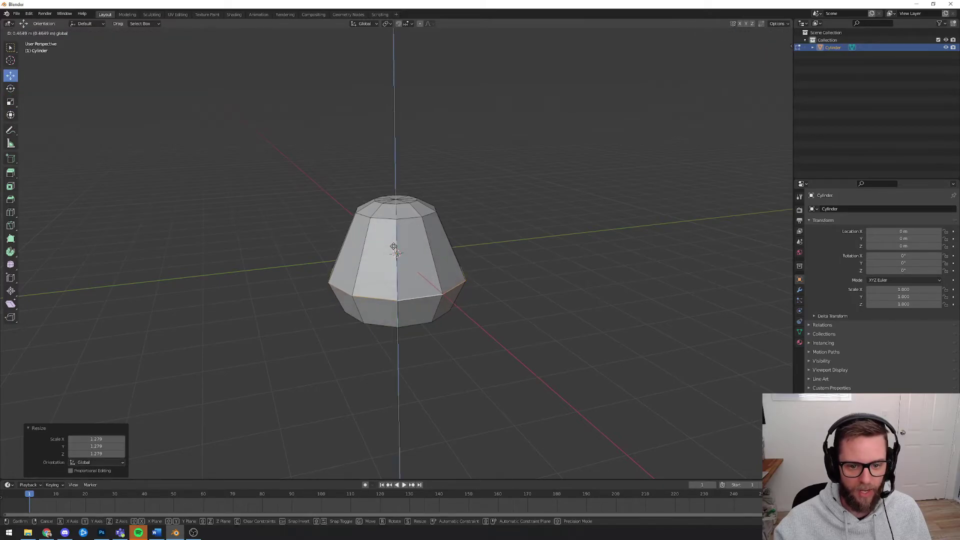
click(394, 249)
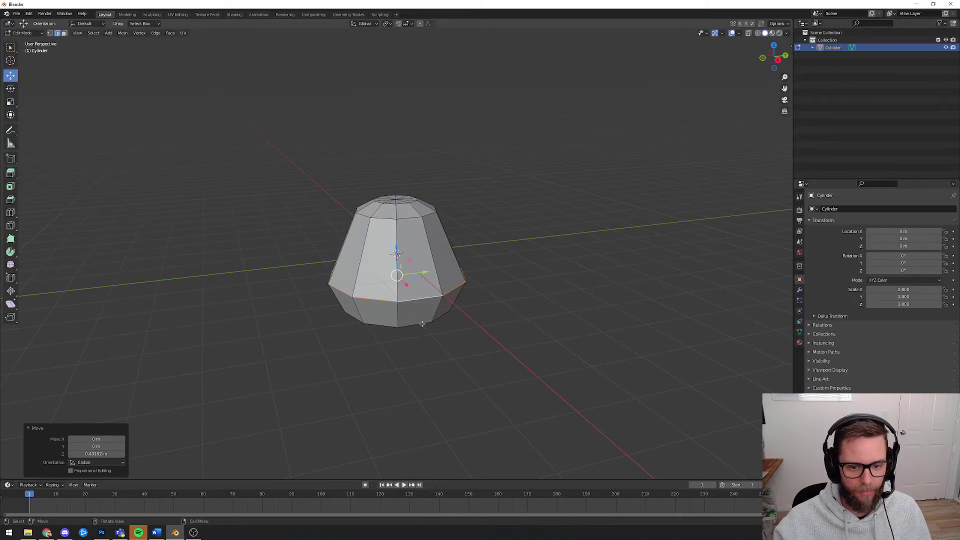
- Scale the bottom edge loop outward to 1.208 to flare the base
alt+click(422, 325)
click(10, 88)
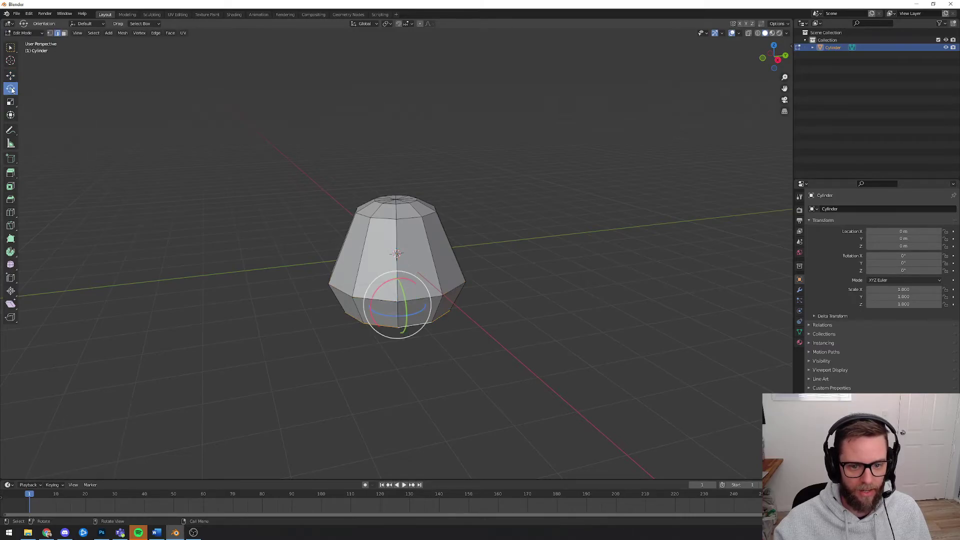
click(11, 102)
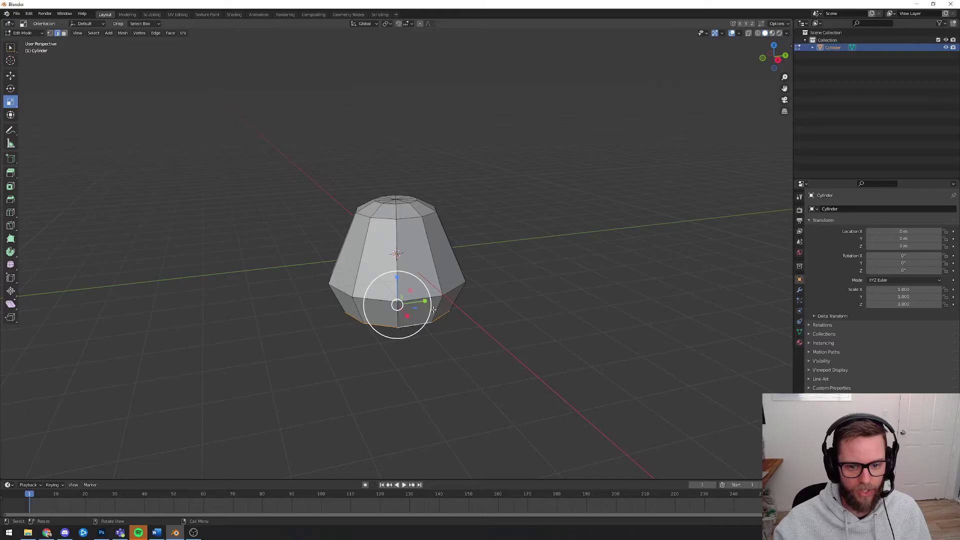
drag(433, 310, 439, 306)
middle_drag(531, 309, 529, 261)
- Add a loop cut around the cap, slid down to factor 0.827 just above the base rim
key(a)
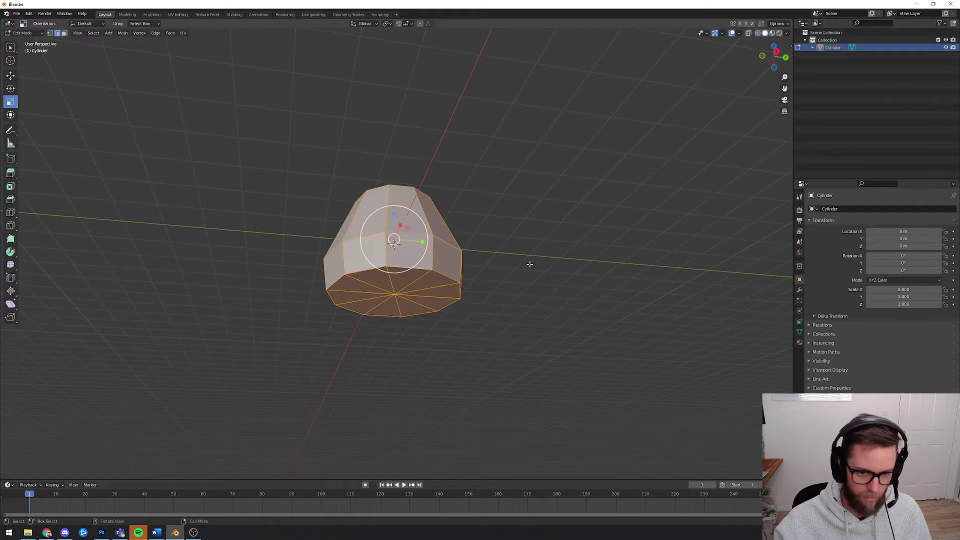
key(alt+a)
key(ctrl+r)
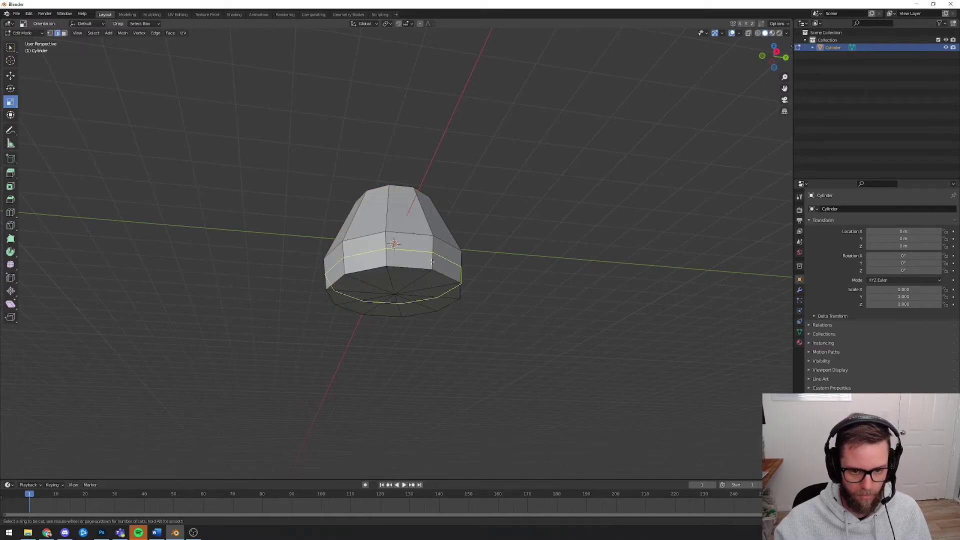
key(Escape)
middle_drag(533, 270, 441, 282)
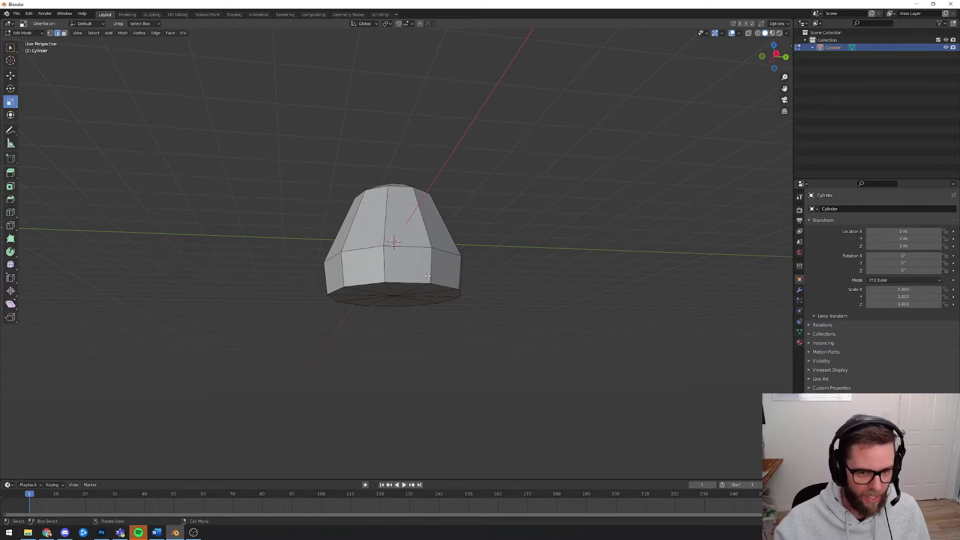
key(ctrl+r)
click(442, 267)
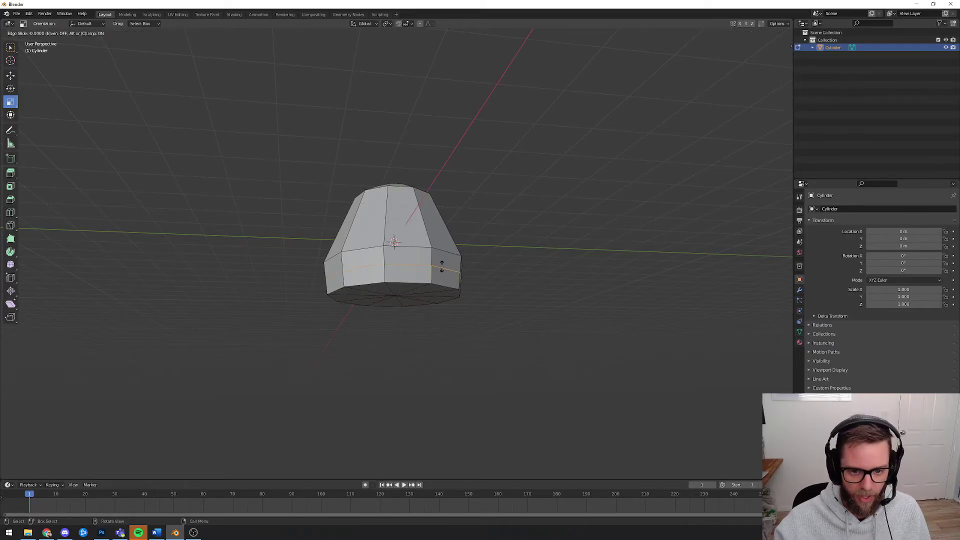
click(442, 283)
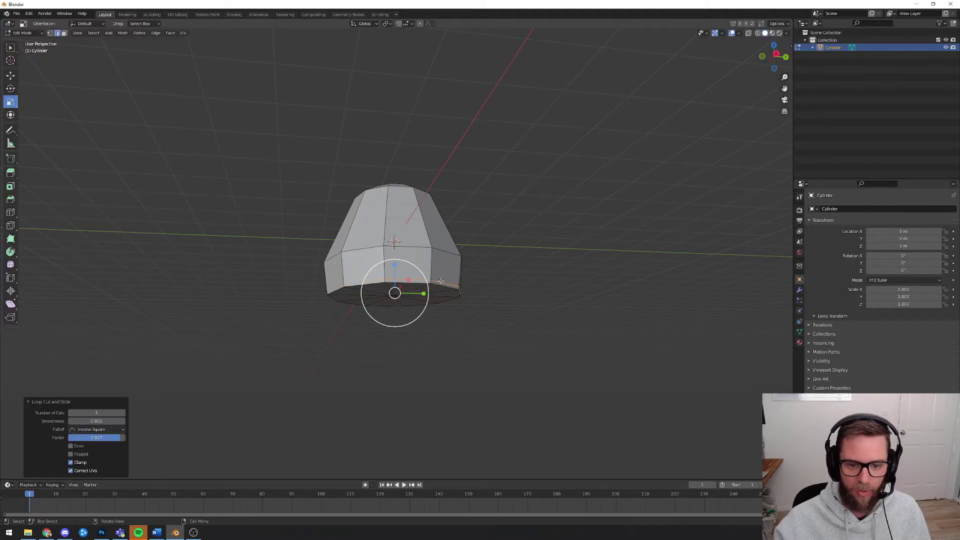
key(alt+a)
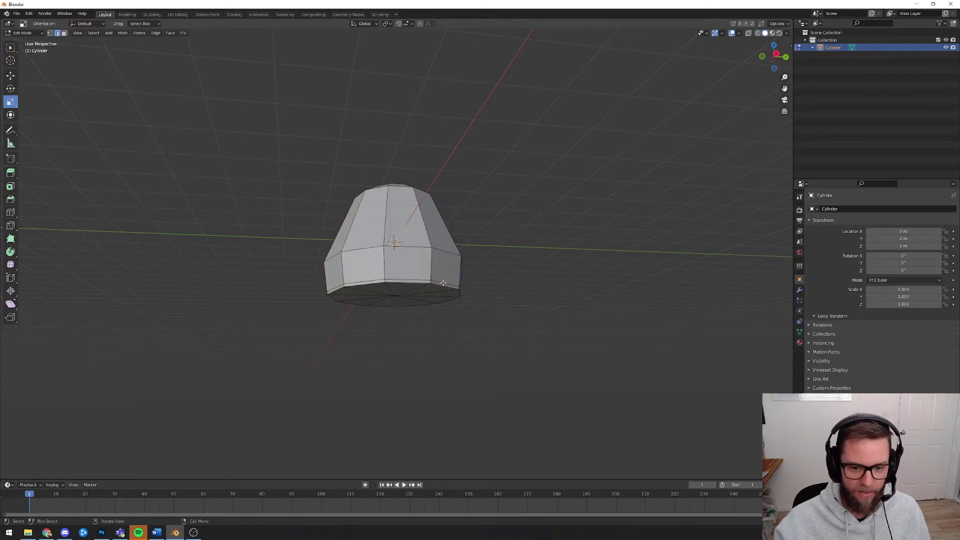
- Trial-scale the cap's bottom edge loop inward to 0.441, then reselect it from a shallow side view
alt+click(442, 287)
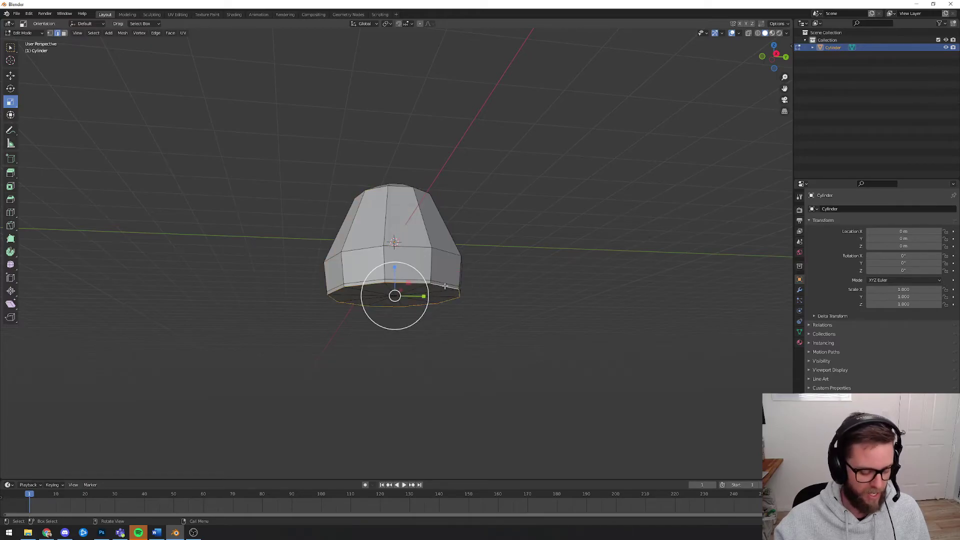
key(s)
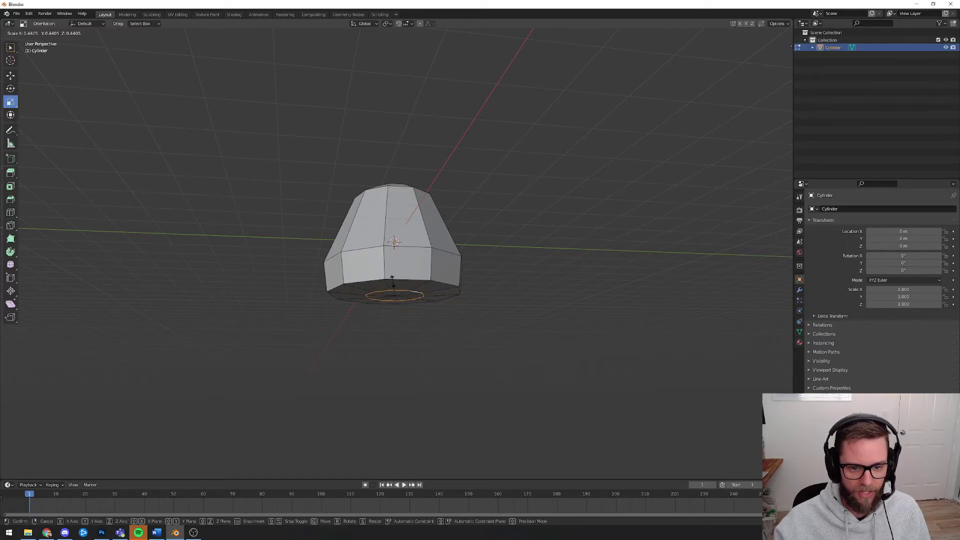
click(404, 311)
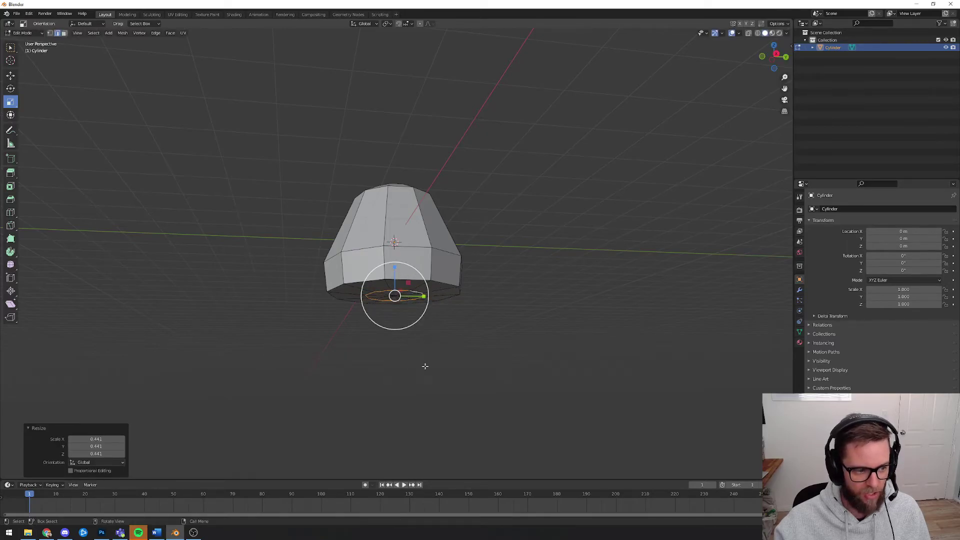
click(510, 322)
middle_drag(512, 320, 408, 273)
alt+click(416, 264)
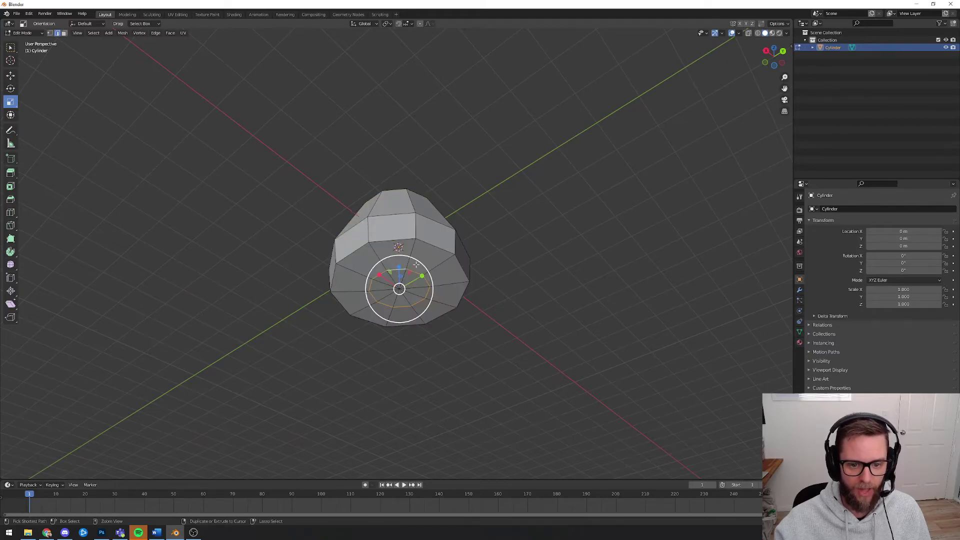
middle_drag(530, 265, 531, 277)
click(483, 278)
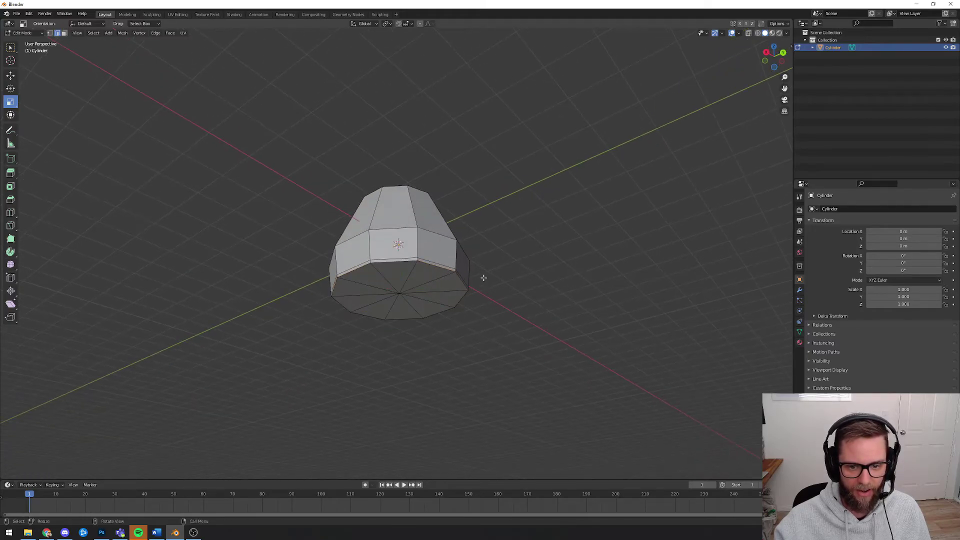
- Extrude the bottom rim loop, scale it inward to 0.362, and raise it 0.22 m into the cap
alt+click(441, 267)
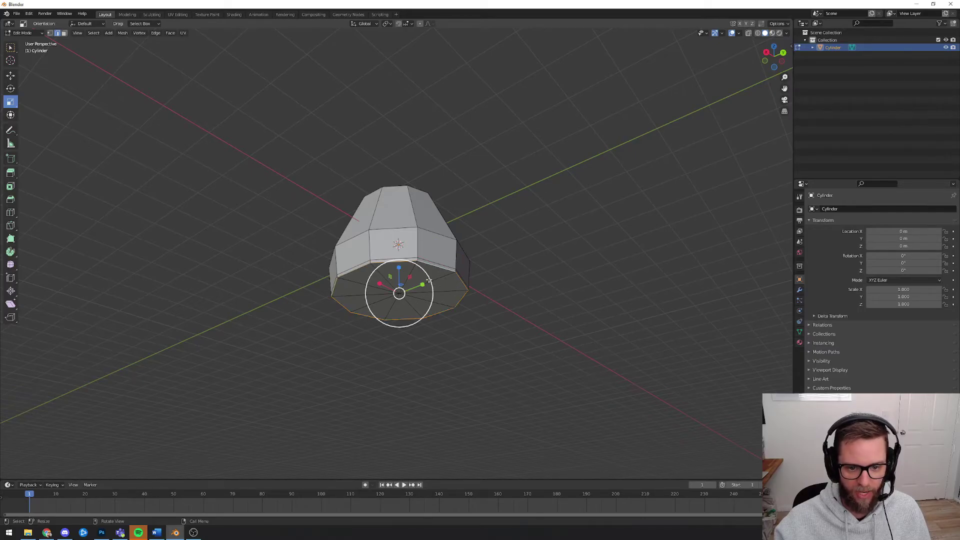
key(e)
key(s)
click(410, 292)
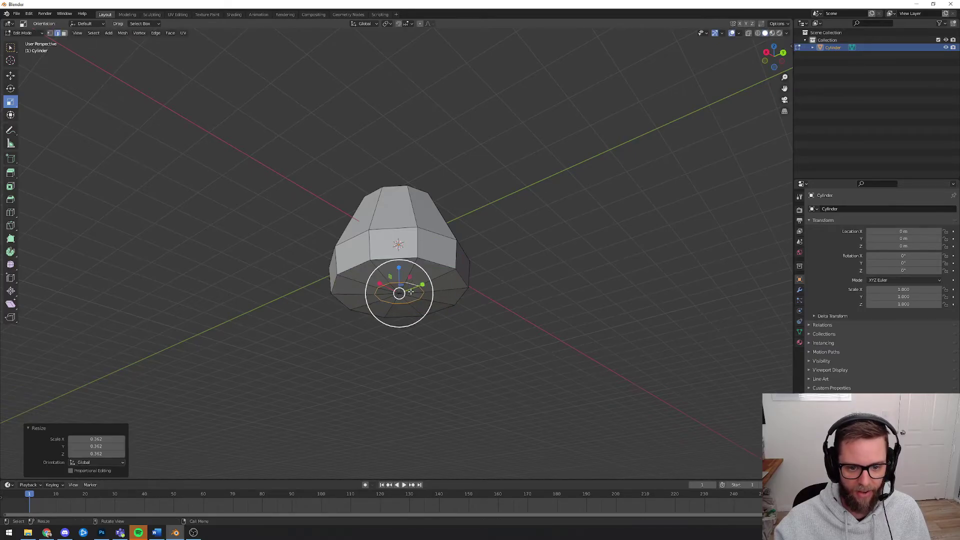
click(10, 75)
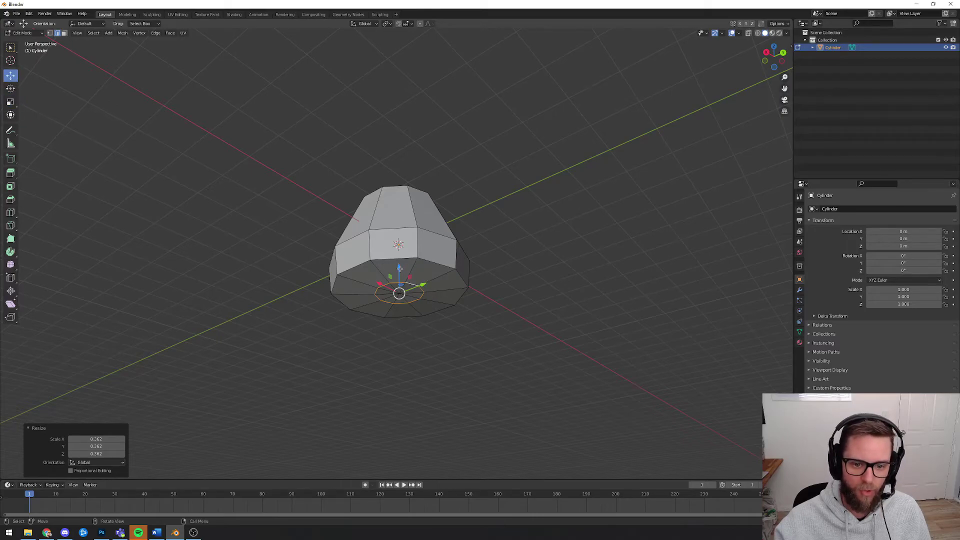
drag(400, 269, 401, 260)
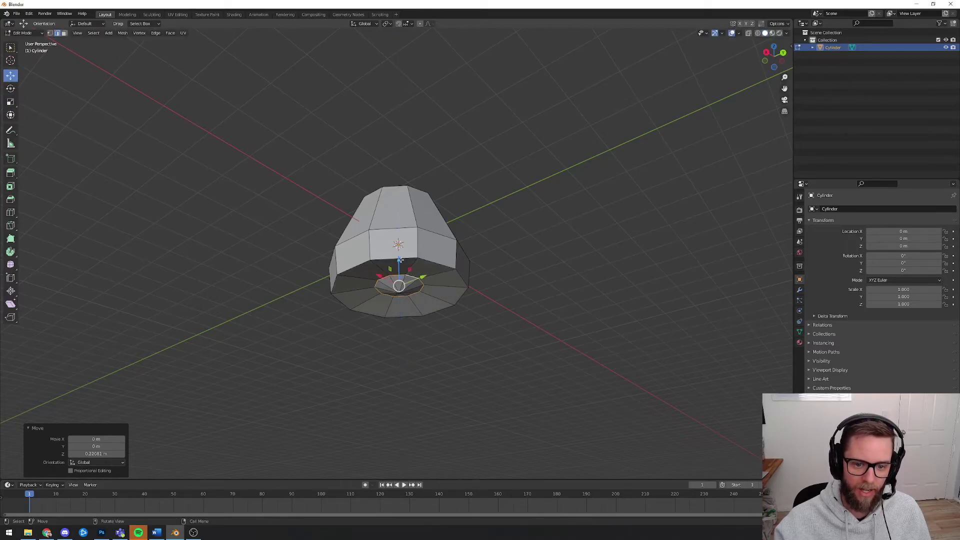
- Inspect the recessed inner ring, trying and undoing one further extrusion
middle_drag(585, 265, 406, 271)
key(e)
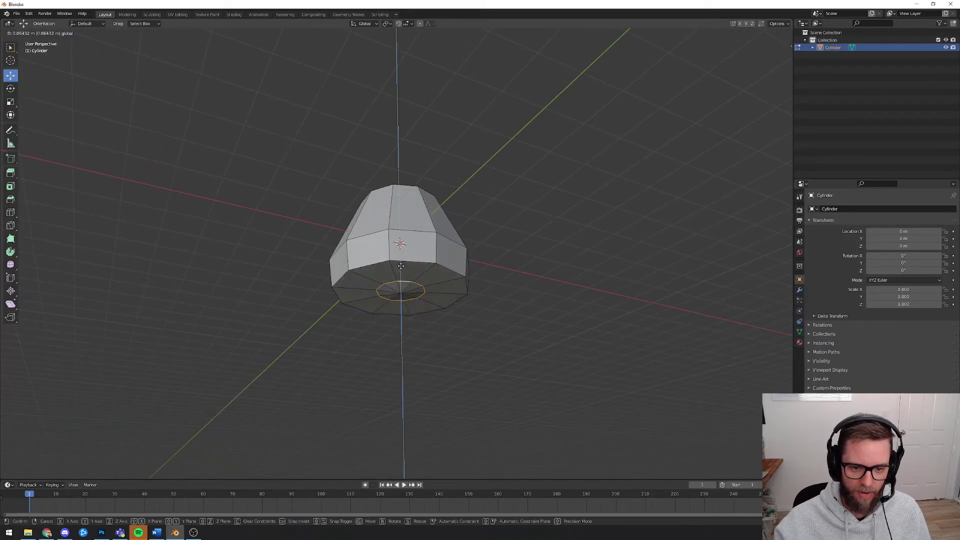
click(538, 262)
key(ctrl+z)
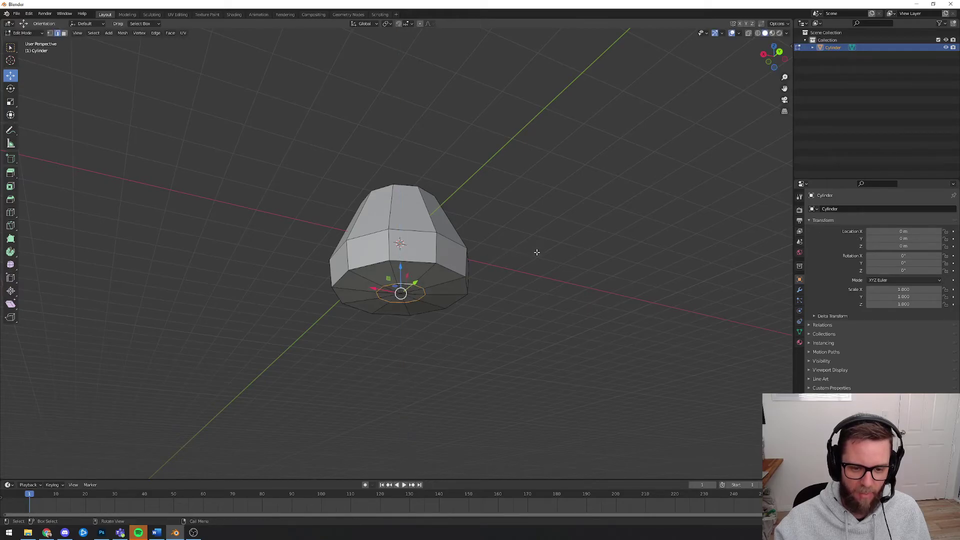
middle_drag(537, 252, 563, 262)
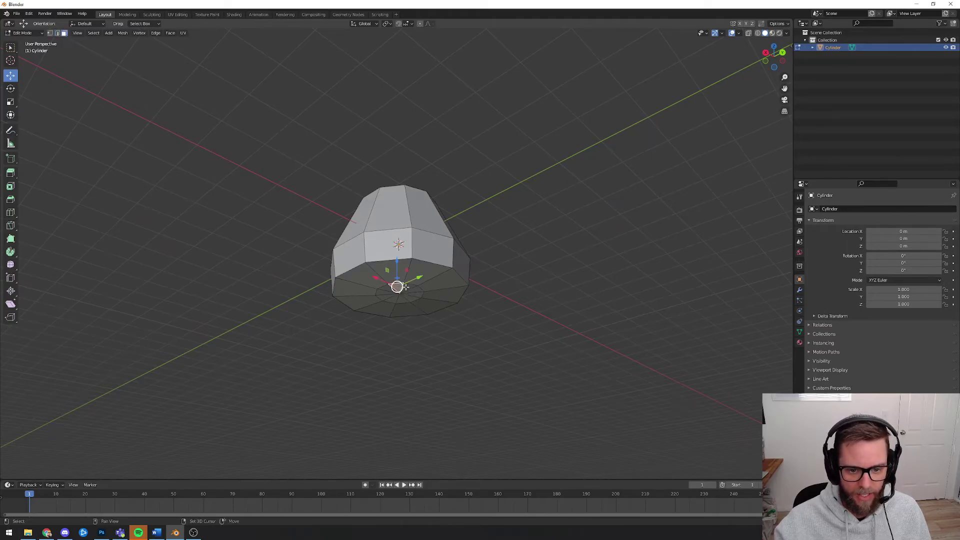
click(401, 289)
middle_drag(469, 303, 507, 298)
key(alt+a)
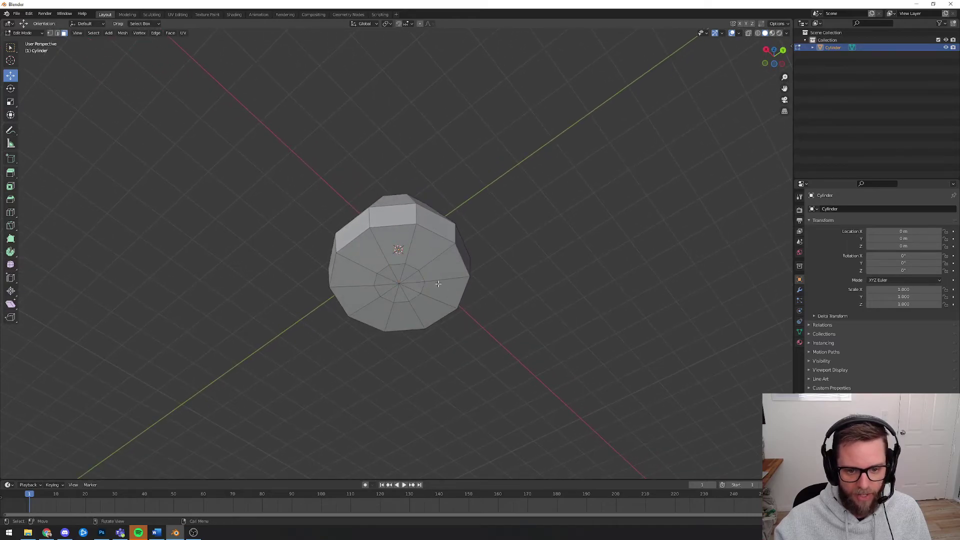
click(407, 277)
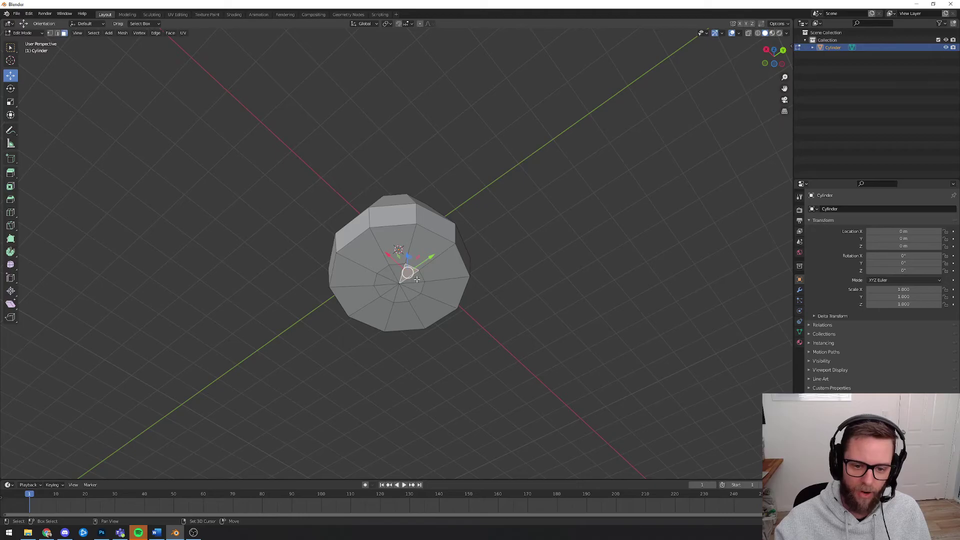
shift+click(411, 291)
key(alt+a)
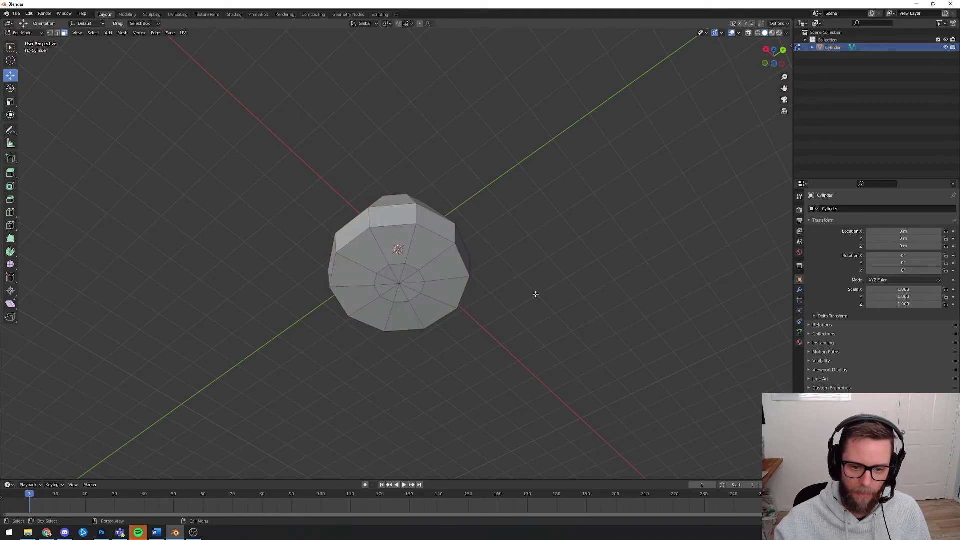
key(c)
click(399, 283)
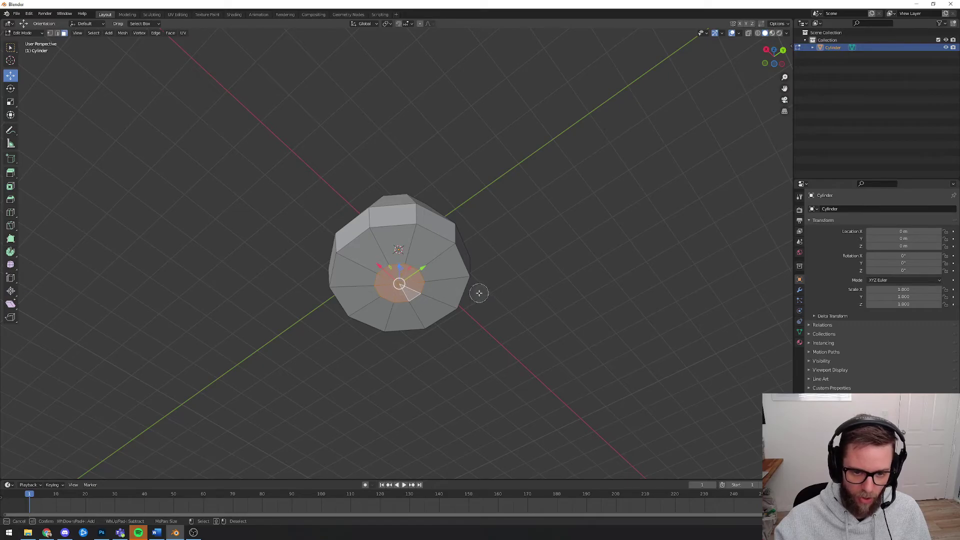
right_click(544, 295)
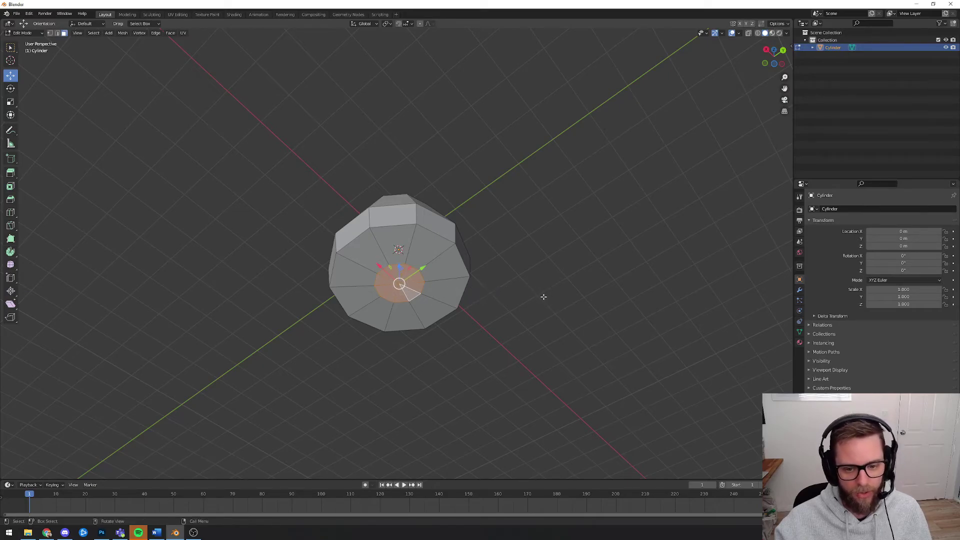
click(532, 313)
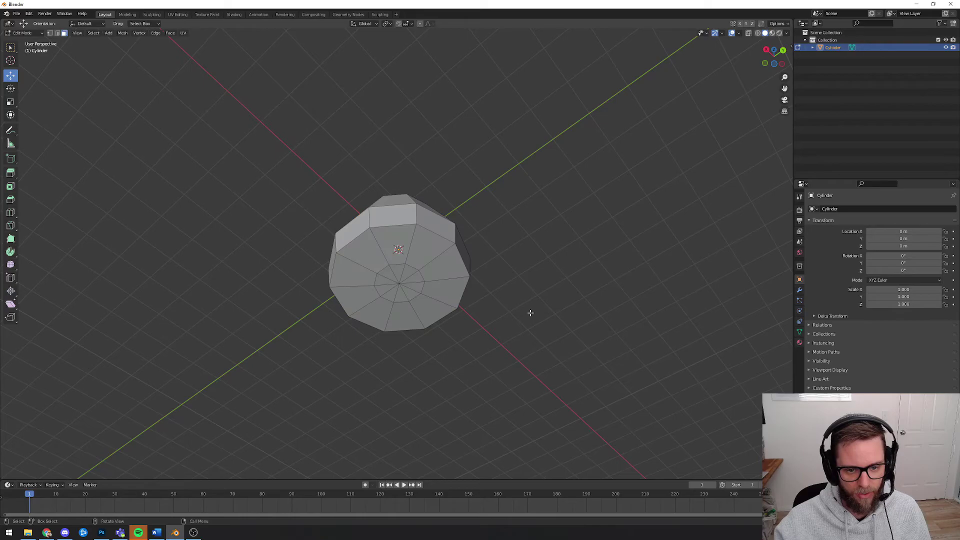
key(b)
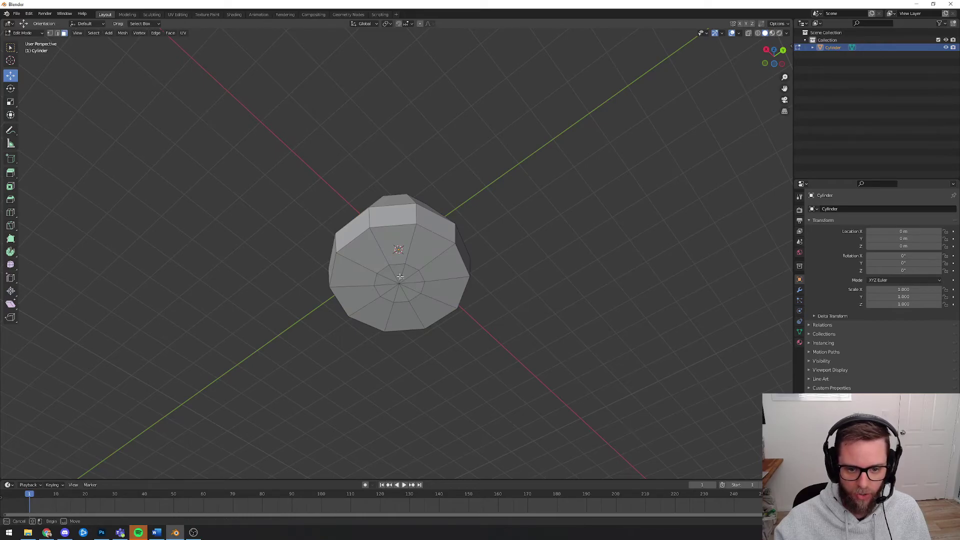
key(Escape)
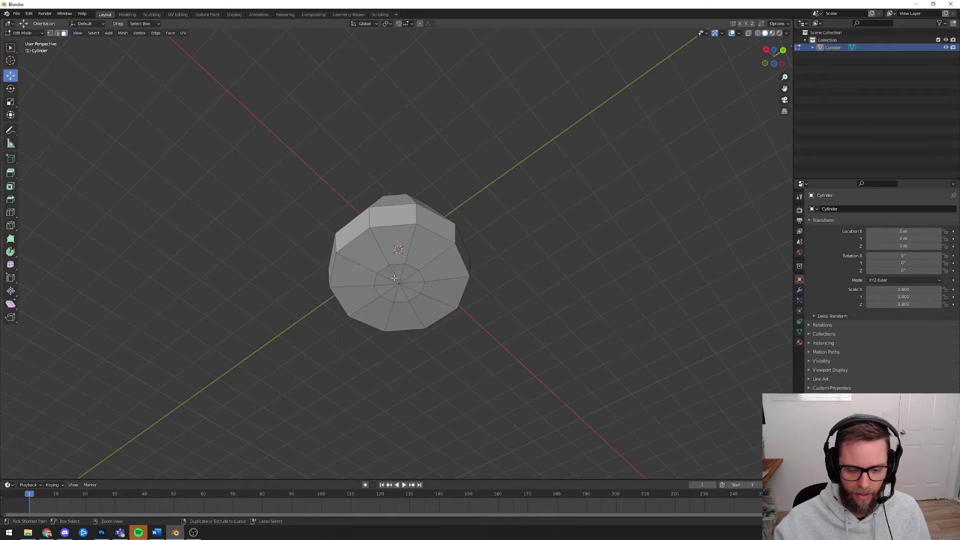
middle_drag(395, 278, 401, 284)
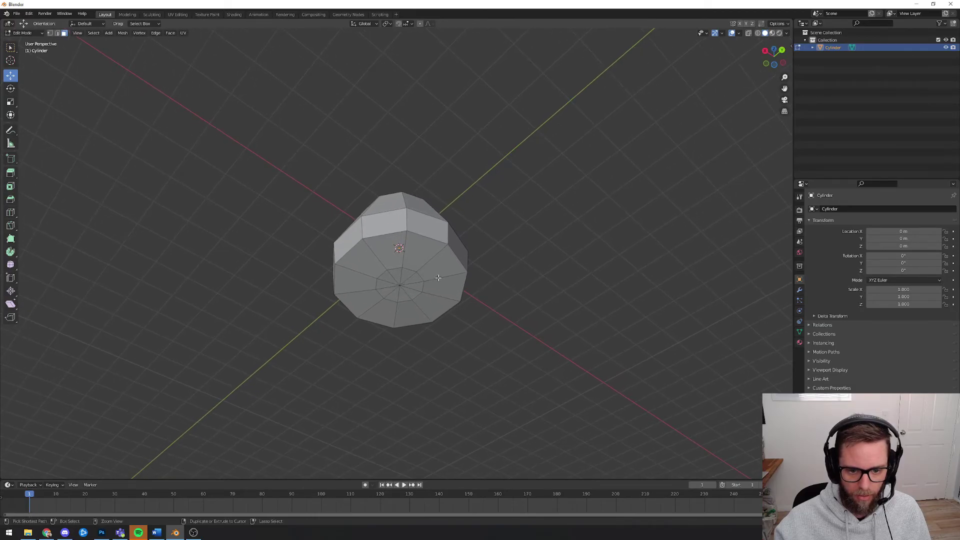
click(395, 284)
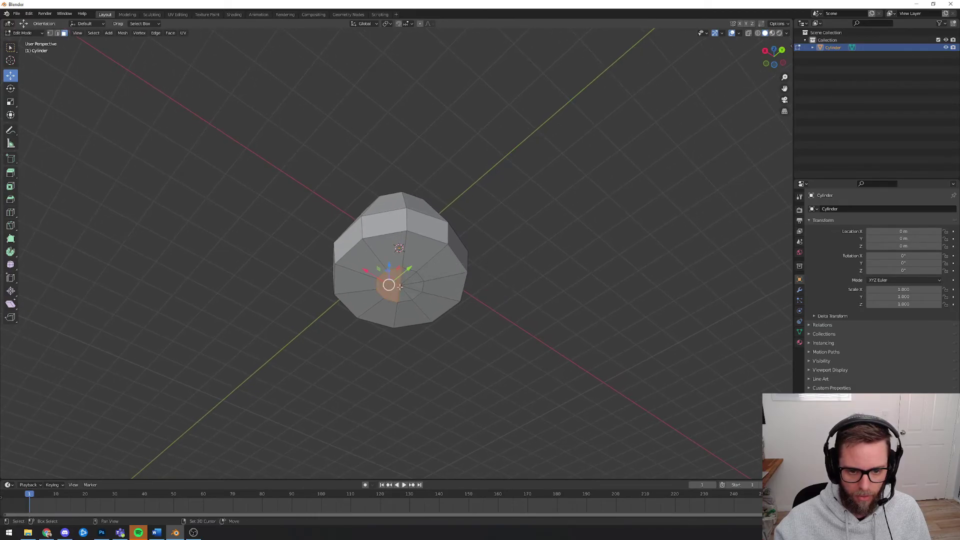
click(551, 281)
drag(384, 276, 382, 299)
key(alt+a)
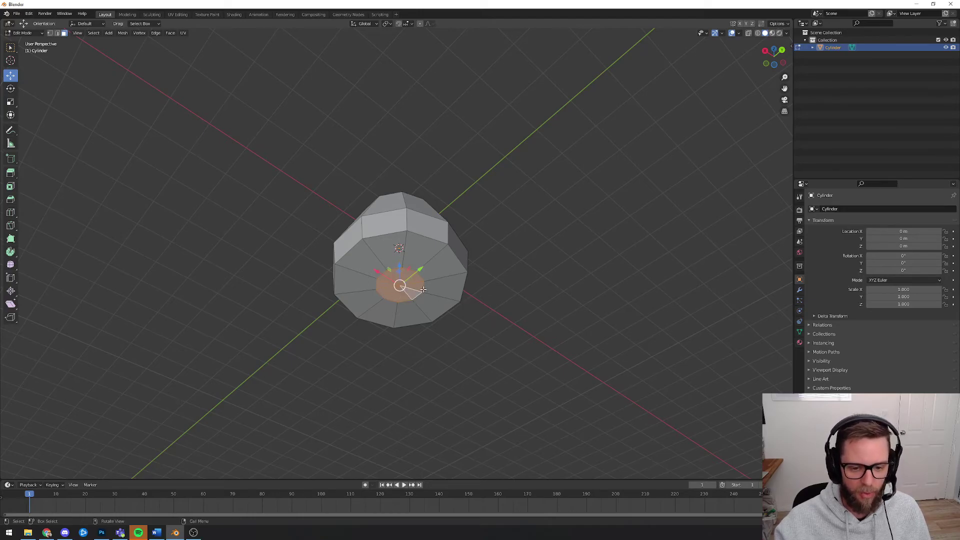
click(531, 303)
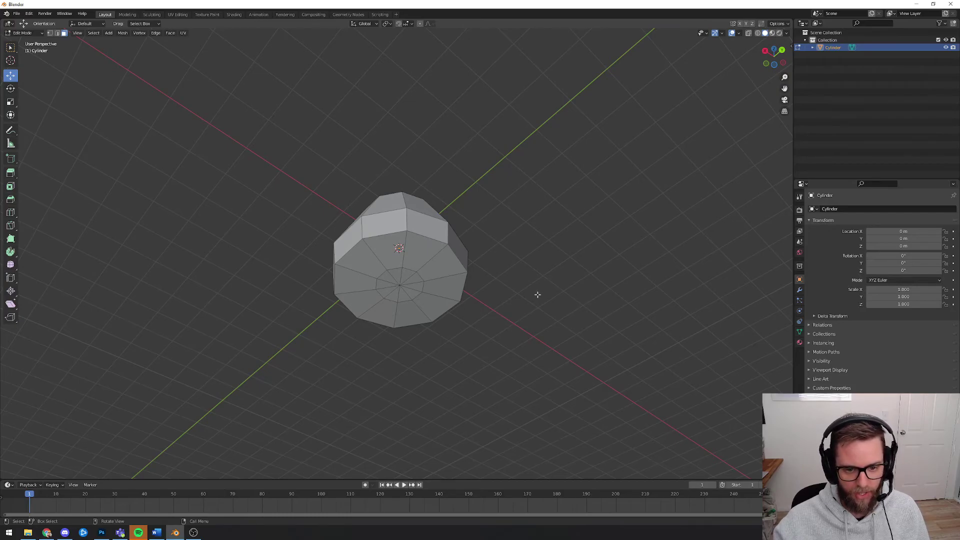
drag(514, 293, 724, 306)
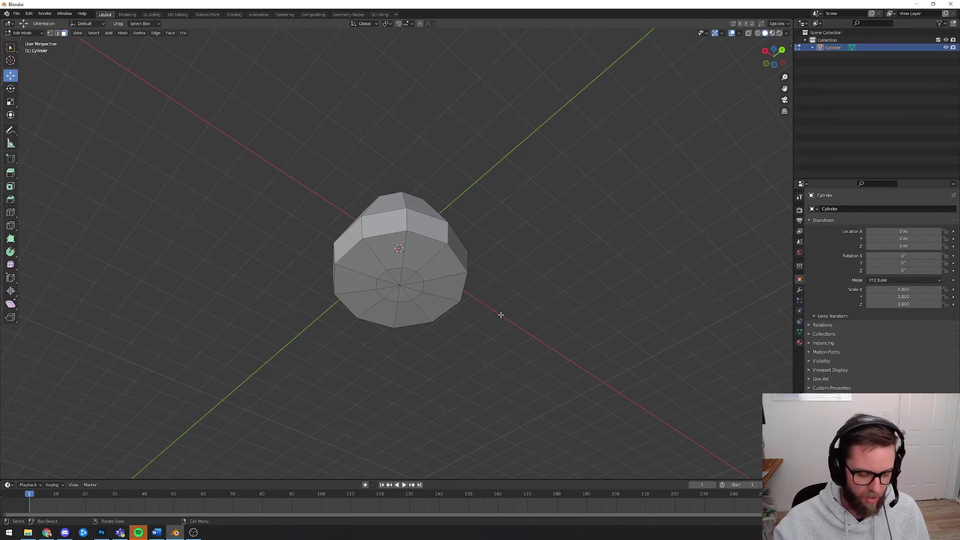
- Circle-select the inner bottom-cap faces and extrude them about 2.4 m downward as the stem
key(c)
click(399, 286)
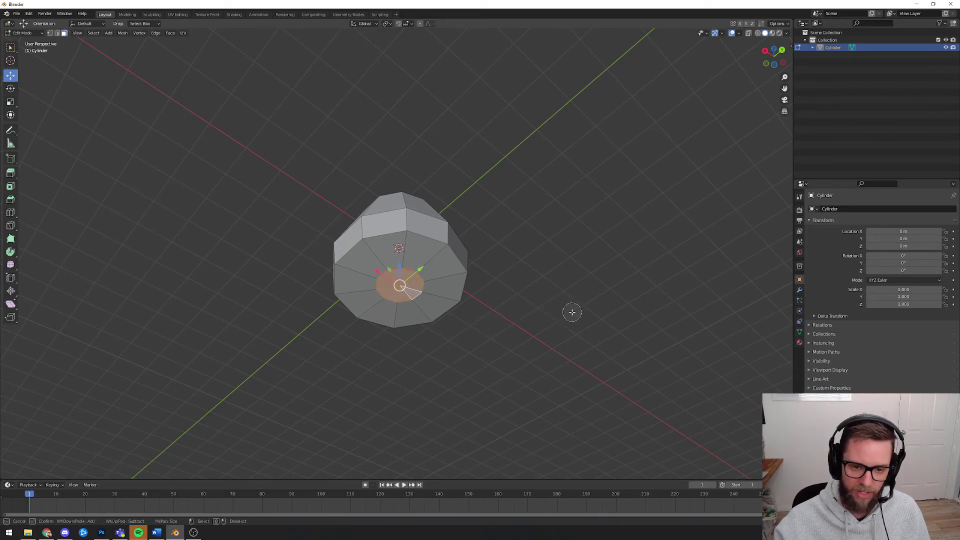
right_click(554, 296)
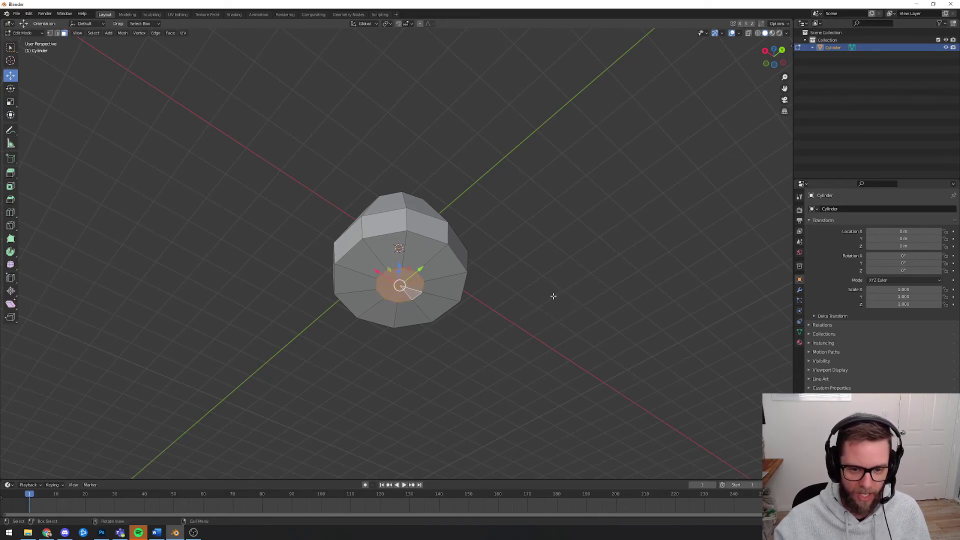
middle_drag(554, 297, 548, 276)
key(e)
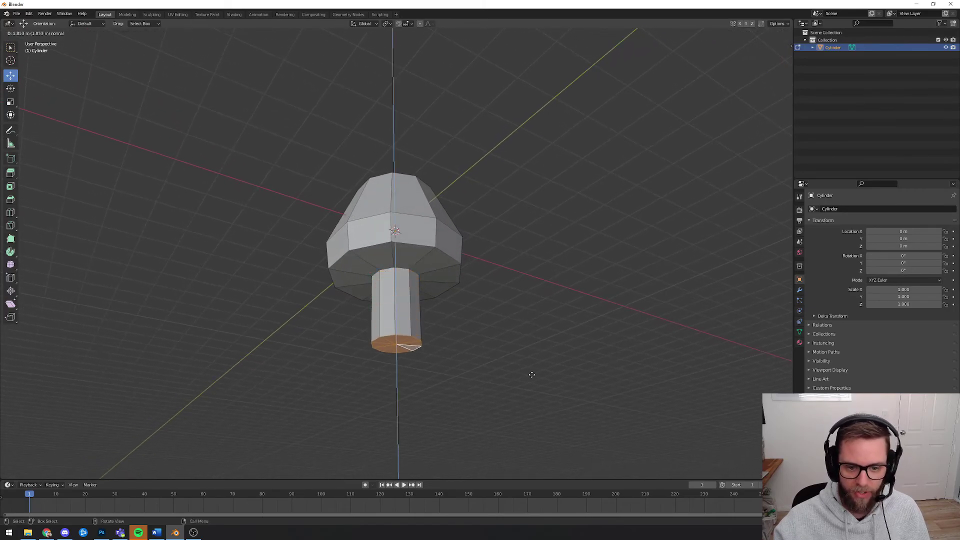
click(531, 393)
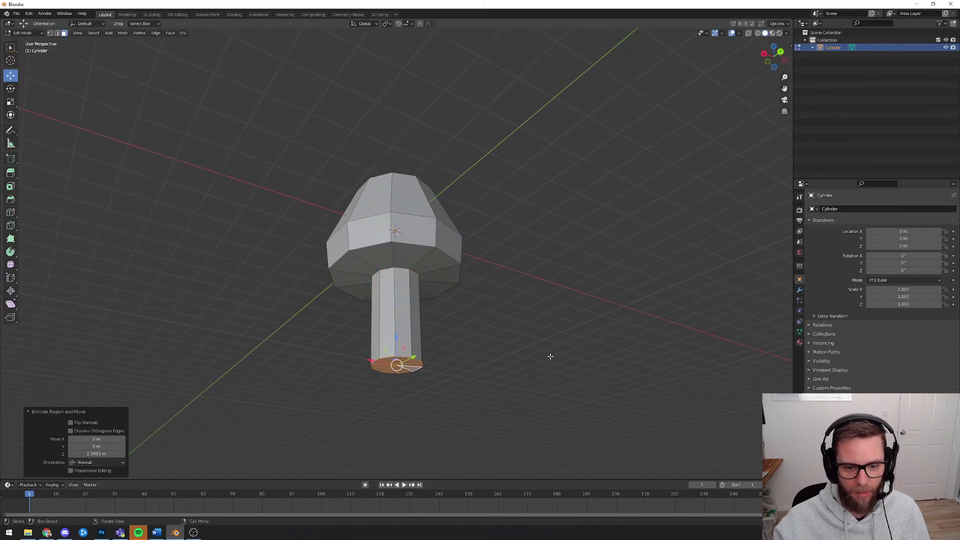
click(549, 356)
middle_drag(515, 281, 425, 285)
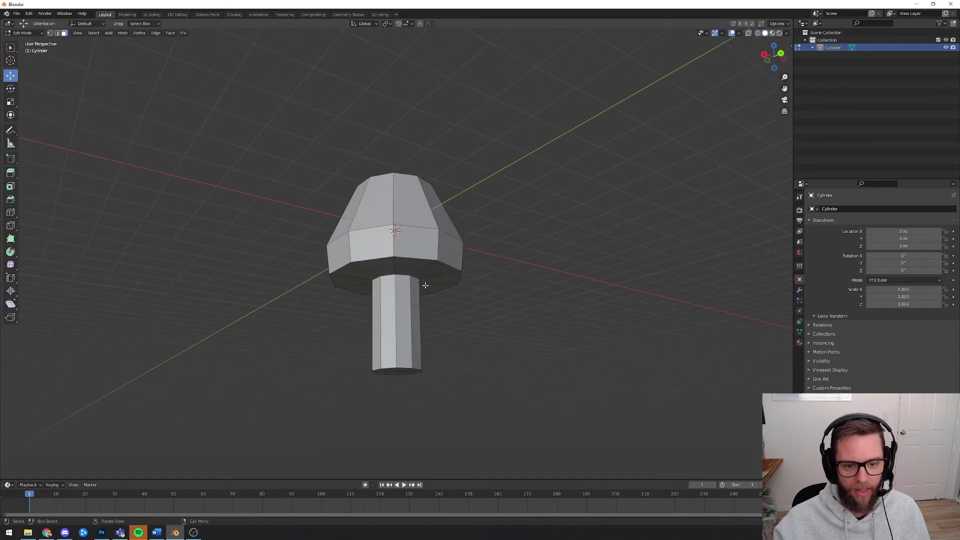
alt+click(402, 275)
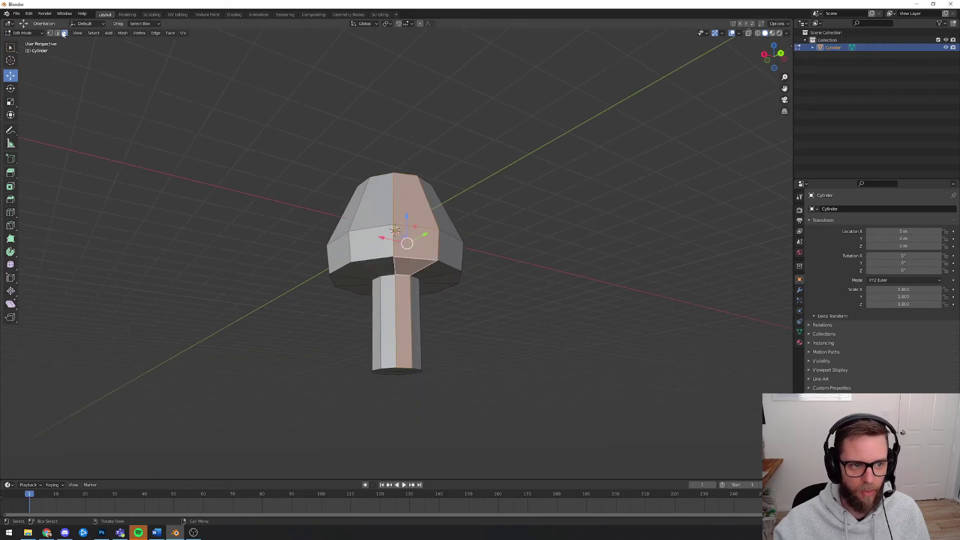
- In Edge select mode, slightly widen the edge loop where the stem meets the cap
click(57, 32)
key(alt+a)
alt+click(401, 275)
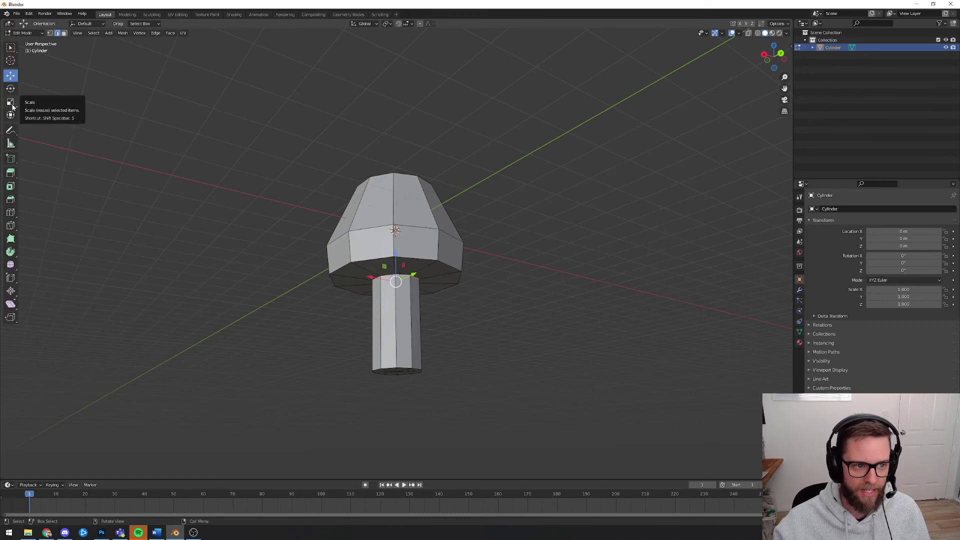
click(10, 102)
drag(430, 279, 443, 278)
- Scale the stem's bottom edge ring outward by 1.649 to flare the base
alt+click(417, 368)
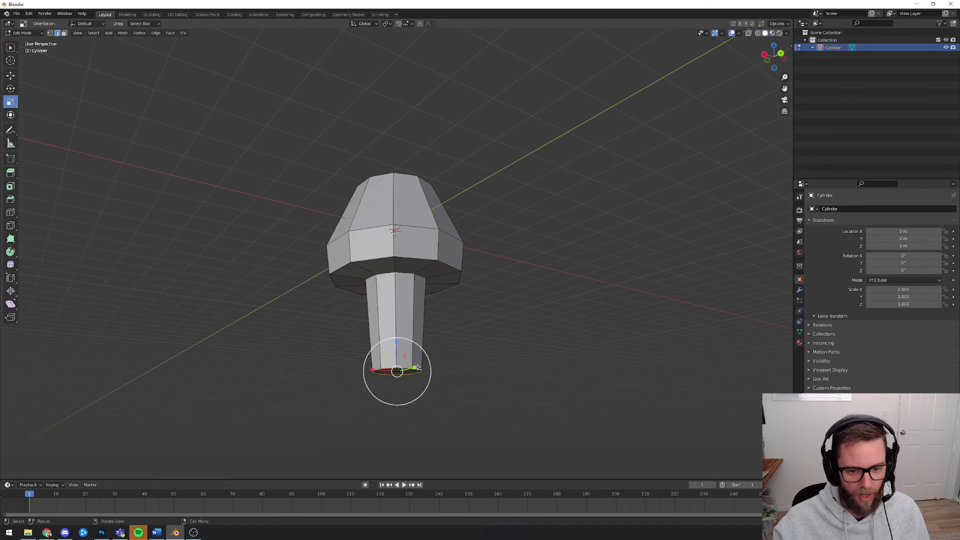
middle_drag(490, 346, 448, 373)
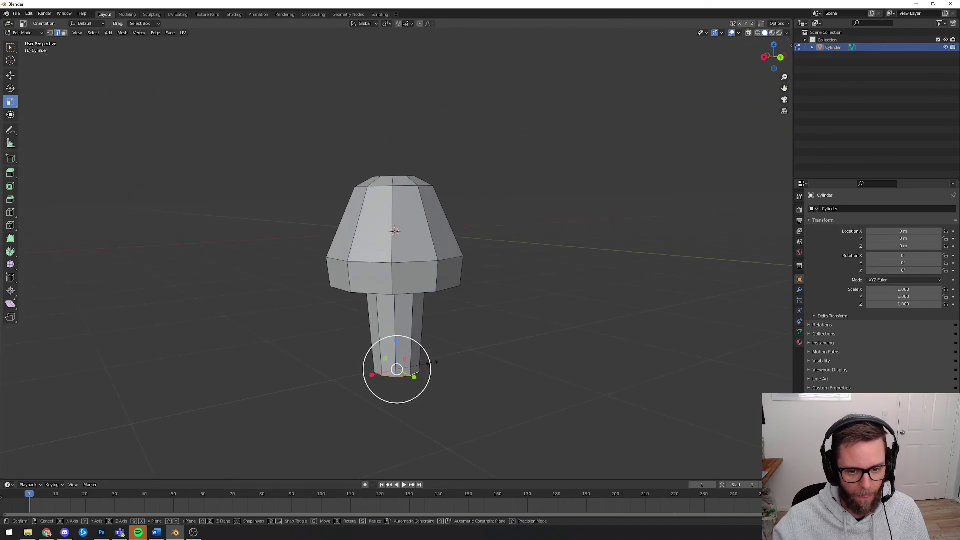
drag(429, 372, 467, 350)
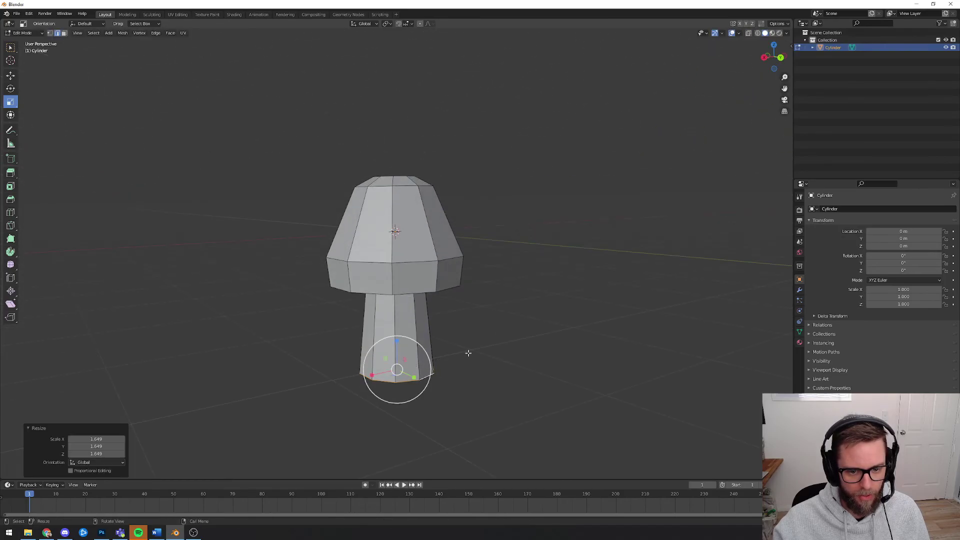
middle_drag(467, 350, 590, 321)
key(alt+a)
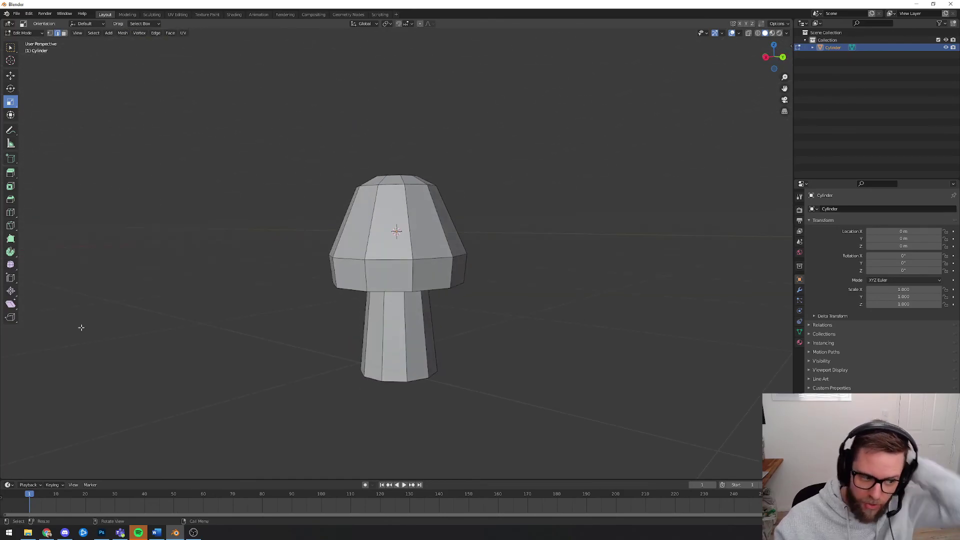
click(194, 533)
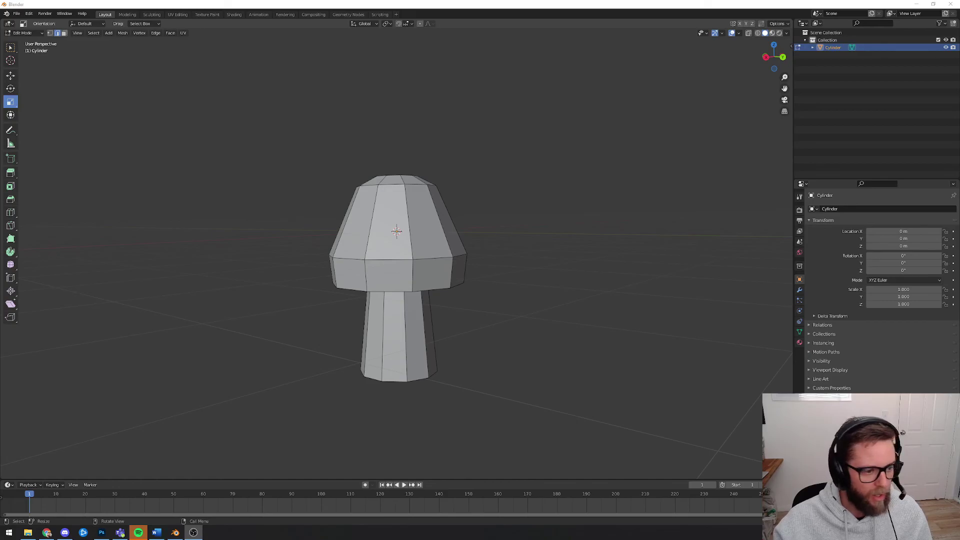
middle_drag(565, 313, 595, 305)
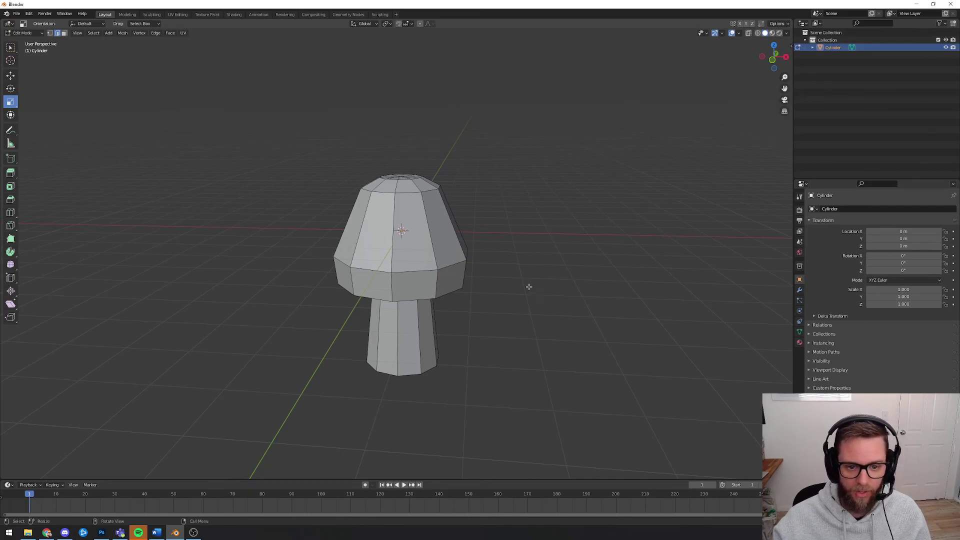
middle_drag(529, 286, 180, 281)
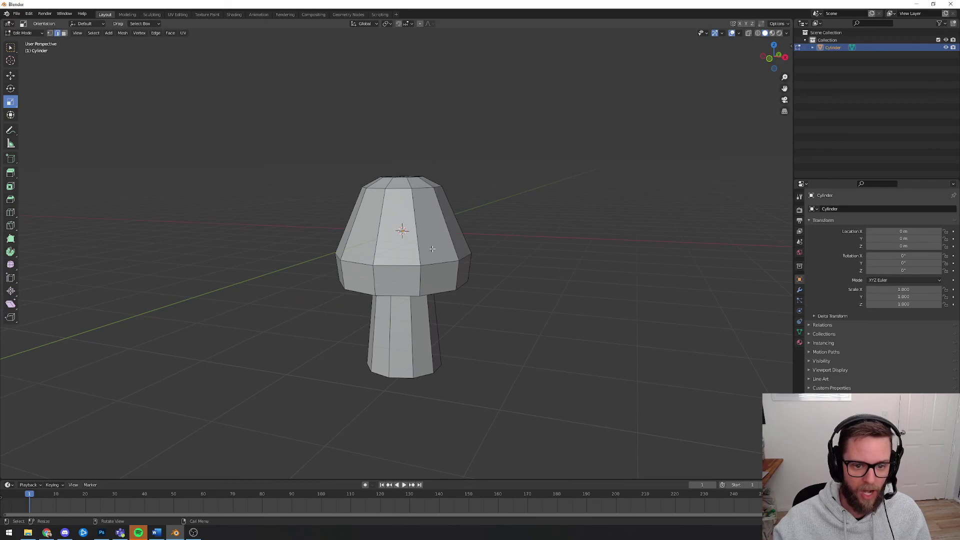
middle_drag(543, 278, 545, 266)
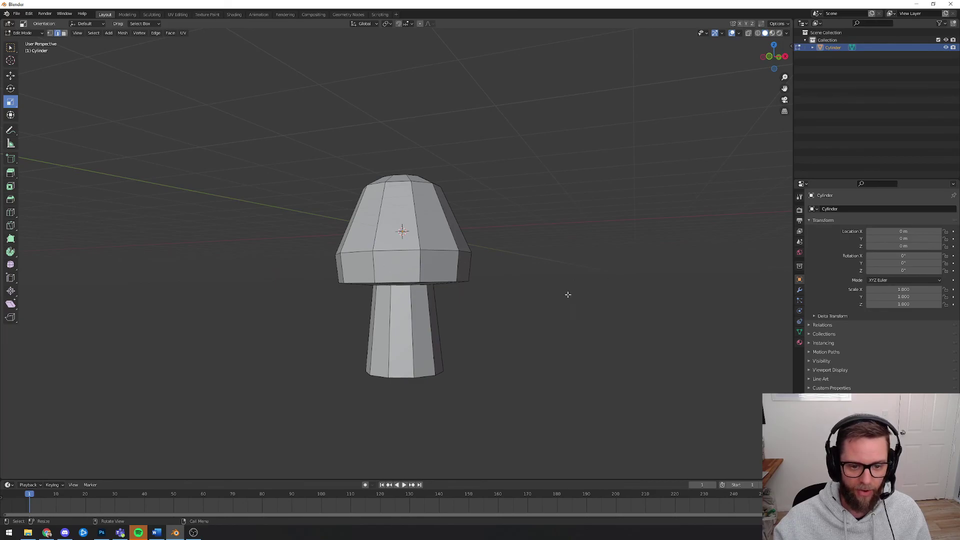
middle_drag(568, 295, 491, 317)
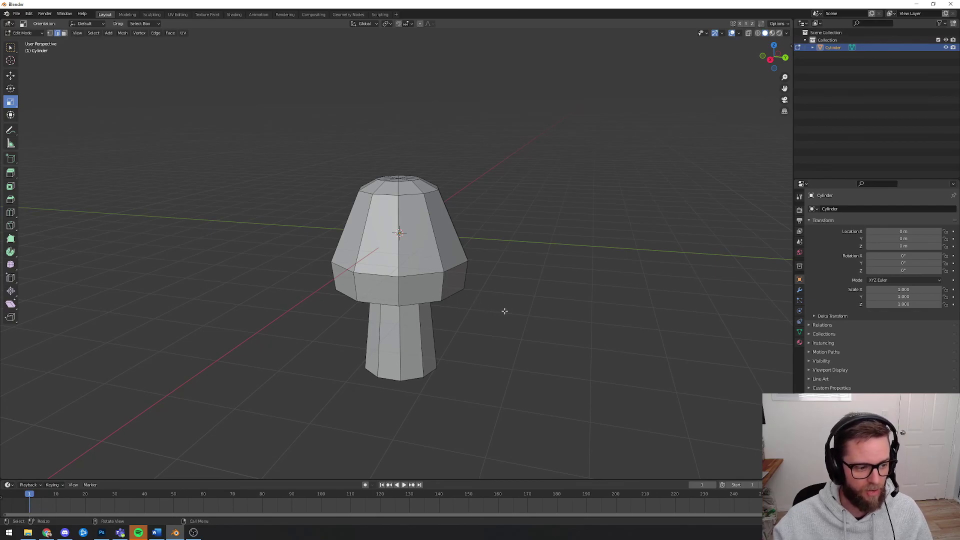
middle_drag(506, 310, 502, 304)
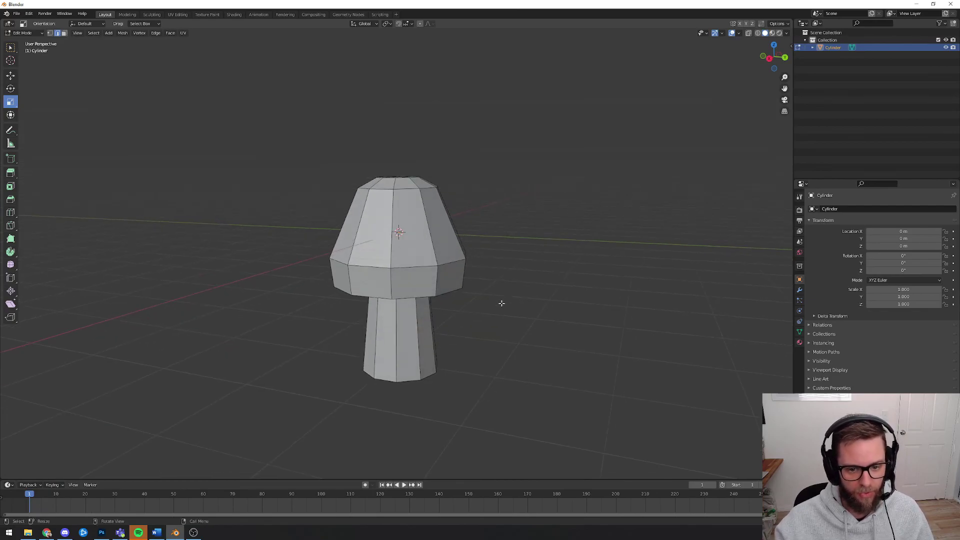